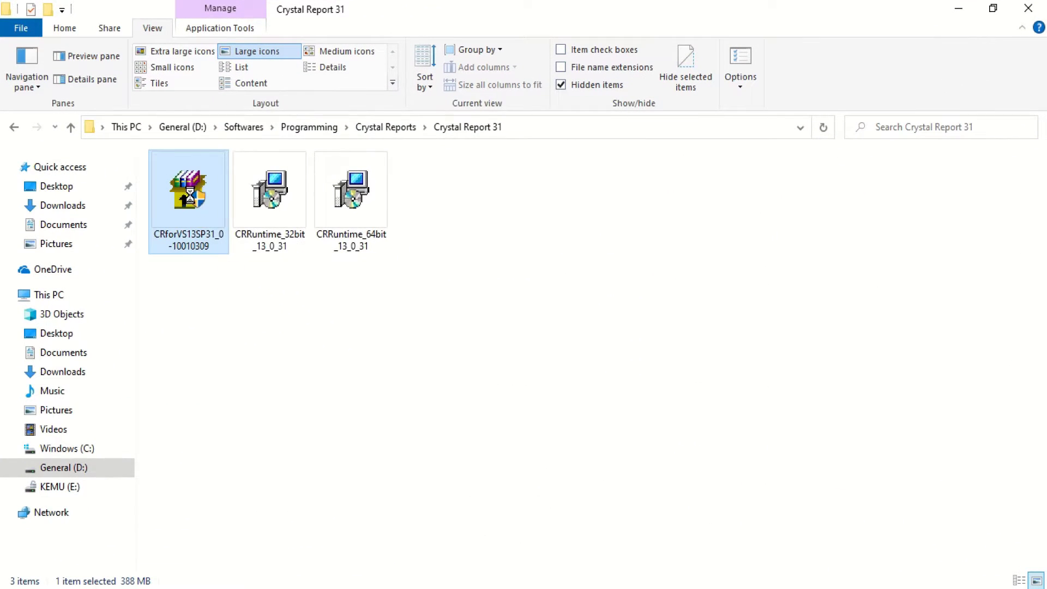
# Run CRforVS13SP31 as administrator, then install the 64-bit CRRuntime_64bit_13_0_31.
pyautogui.rightClick(190, 193)
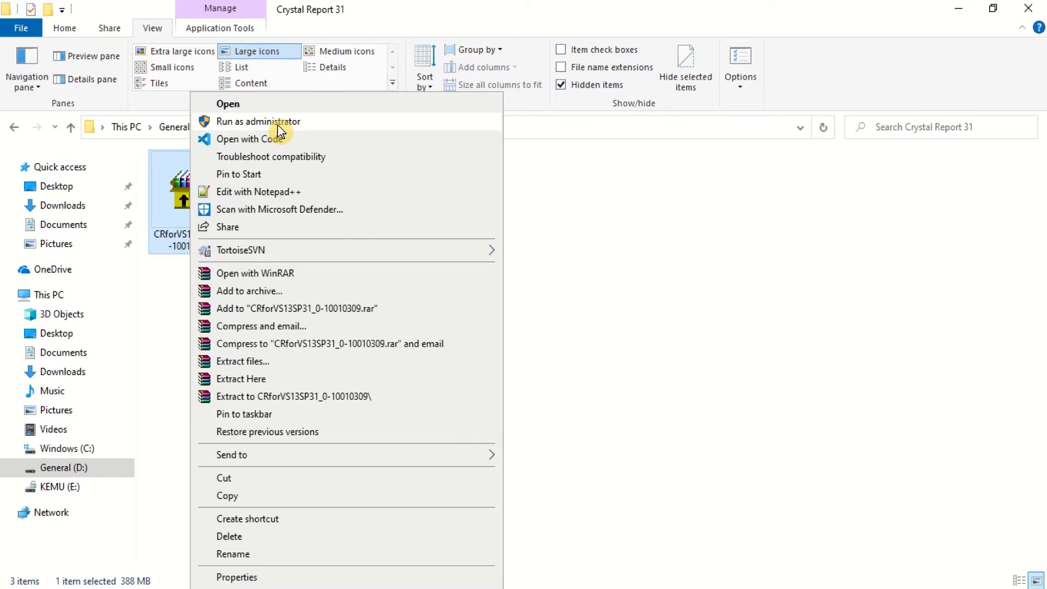
pyautogui.click(257, 121)
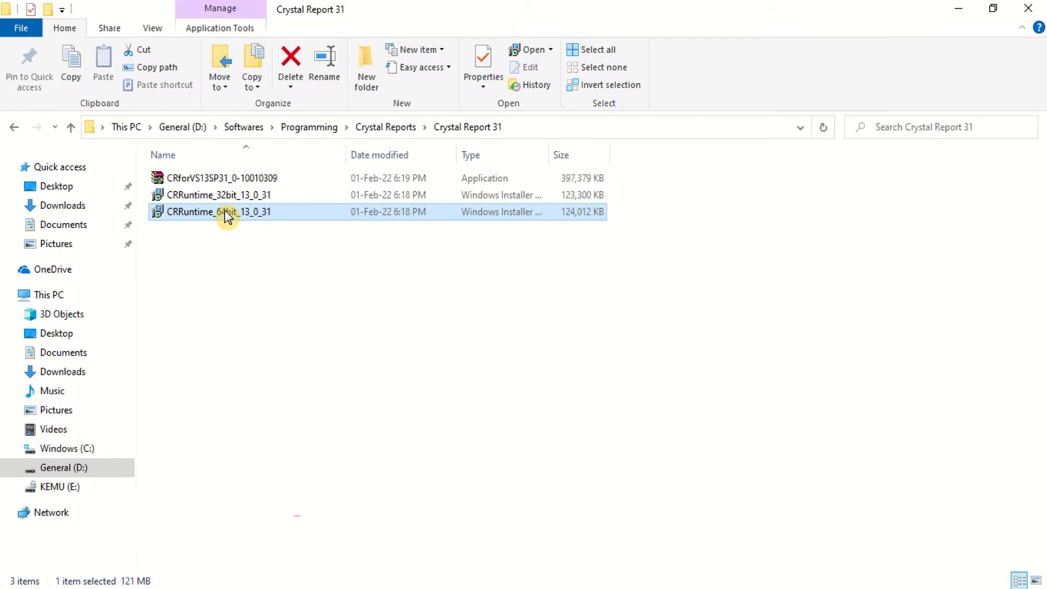
pyautogui.rightClick(224, 211)
pyautogui.click(264, 174)
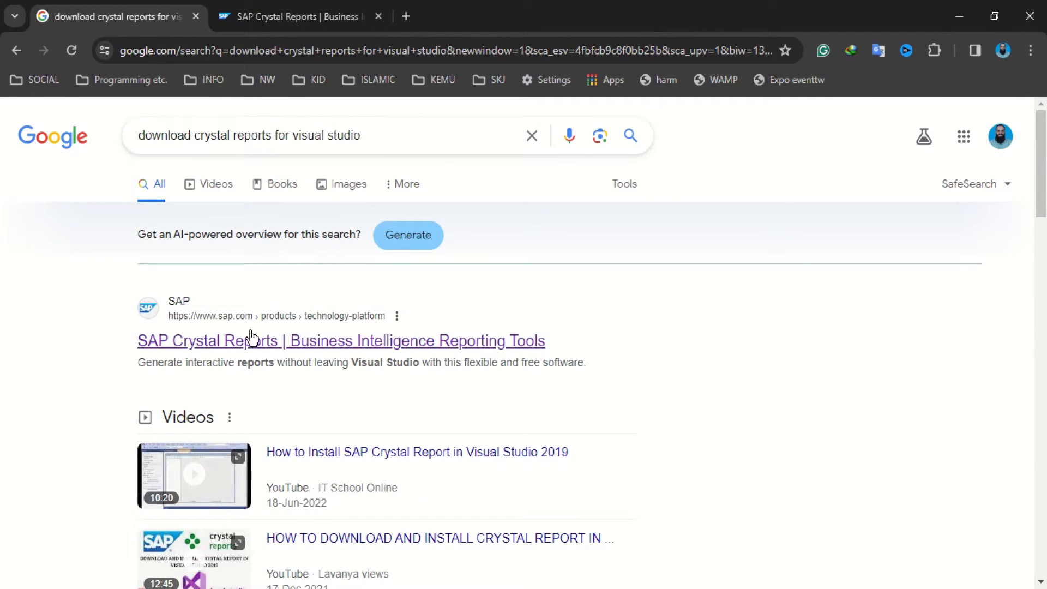
# Switch to the browser tab showing SAP's Crystal Reports product page.
pyautogui.click(298, 17)
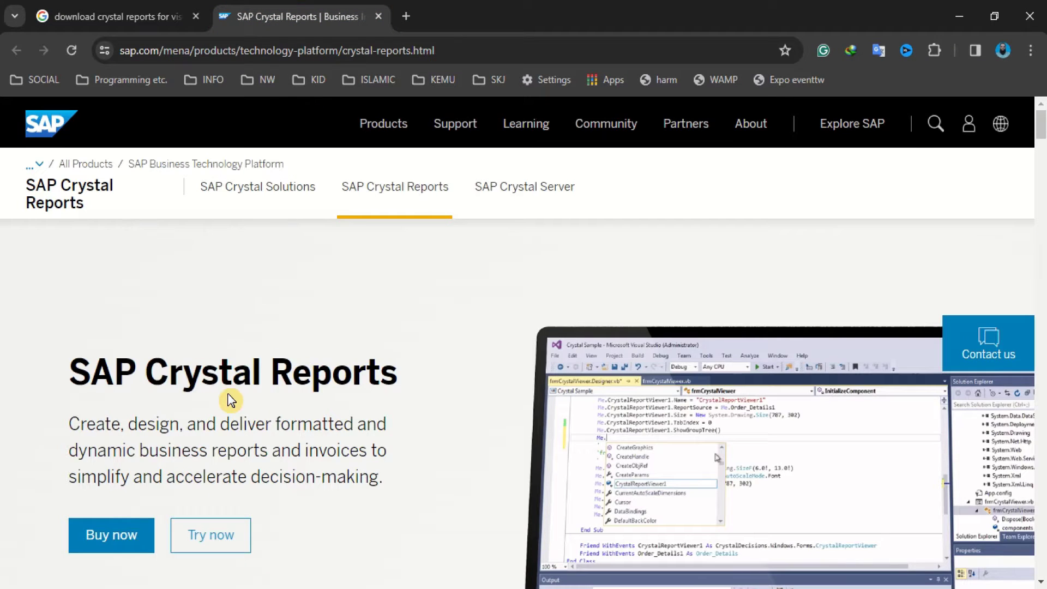
pyautogui.scroll(-2, 417, 394)
pyautogui.scroll(2, 418, 394)
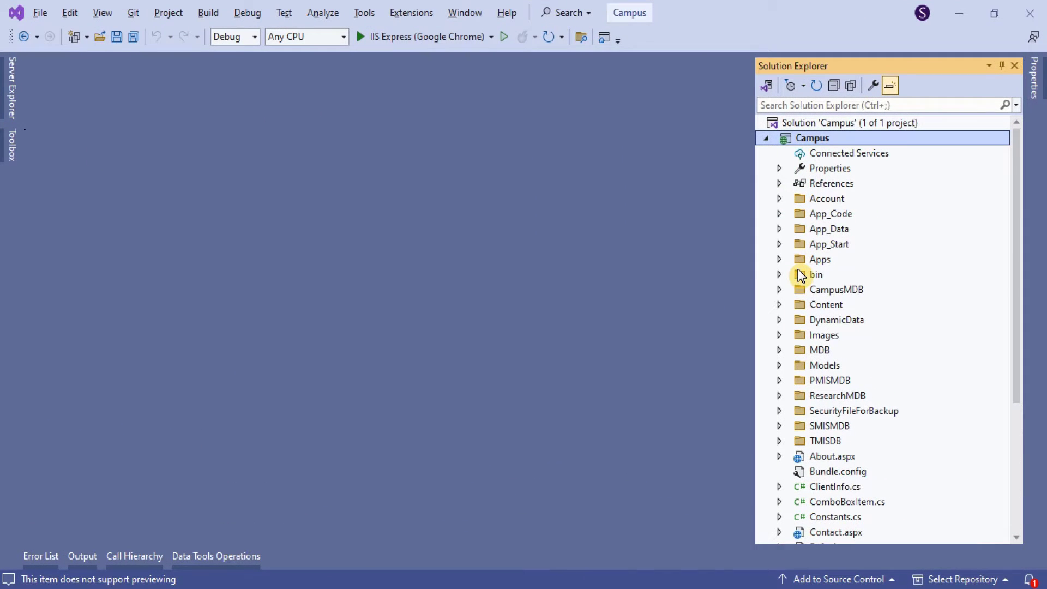
# Delete every file in the Campus project's bin folder, then rebuild the Campus solution.
pyautogui.click(800, 274)
pyautogui.rightClick(800, 274)
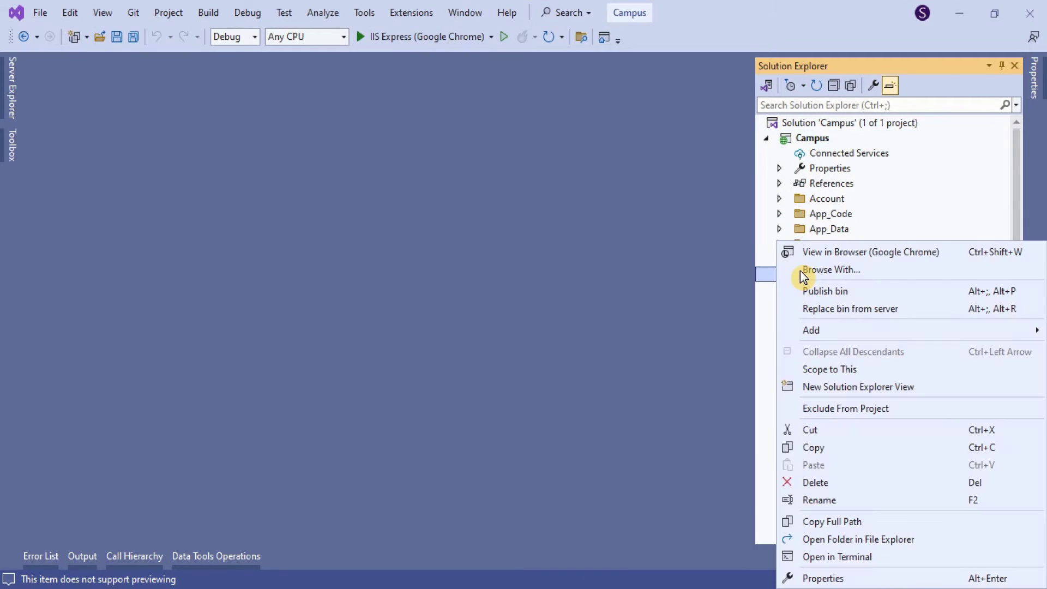
pyautogui.click(859, 539)
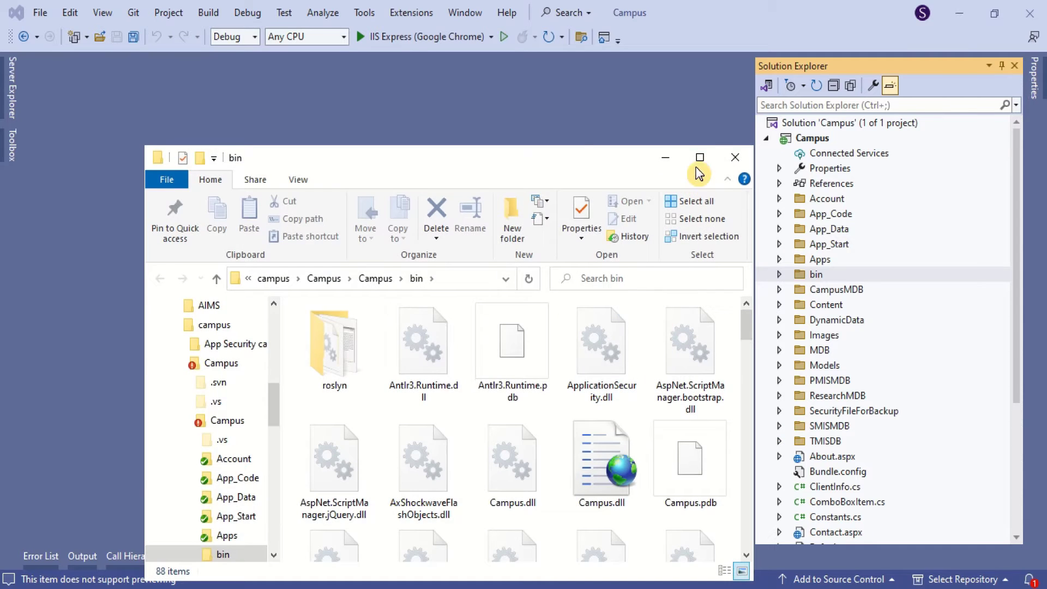
pyautogui.click(699, 157)
pyautogui.click(365, 327)
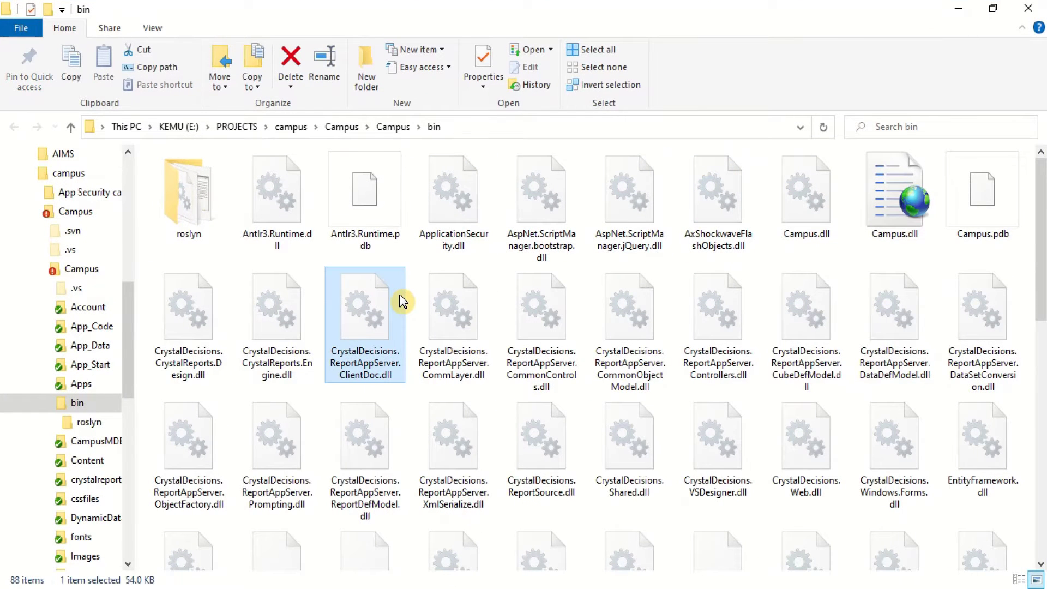
pyautogui.hotkey('ctrl', 'a')
pyautogui.rightClick(379, 301)
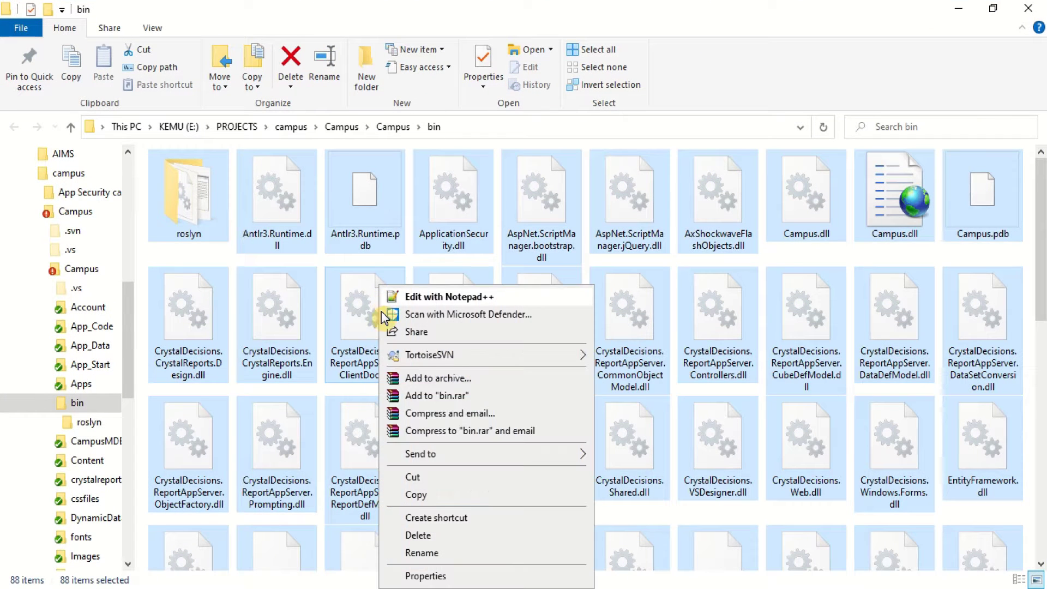
pyautogui.click(463, 532)
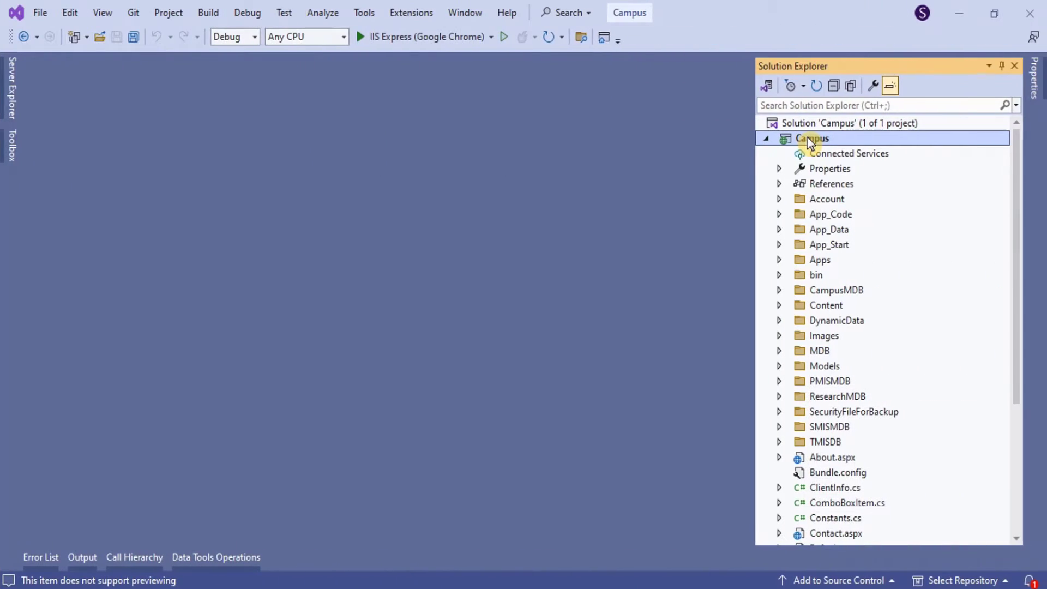
pyautogui.click(208, 12)
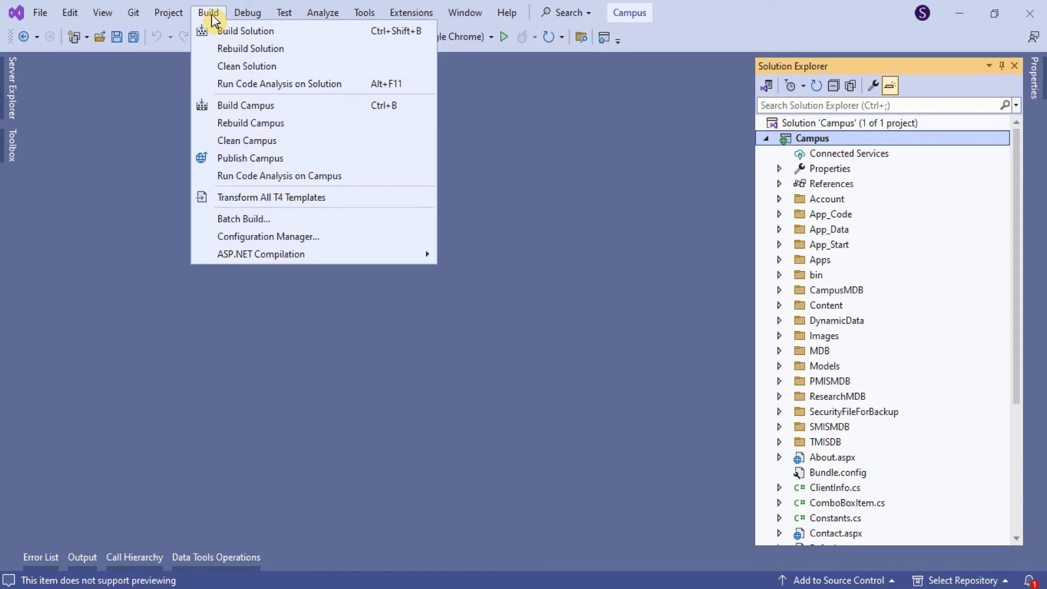
pyautogui.click(253, 49)
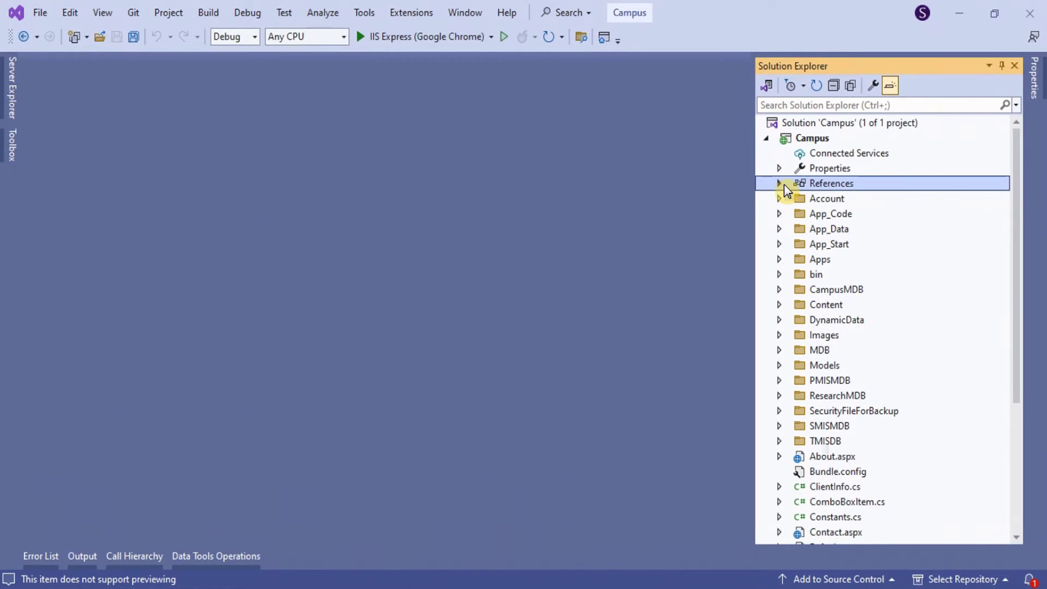
# Expand the project References to review the Crystal Decisions Engine, ReportSource, Shared and Web references.
pyautogui.click(782, 189)
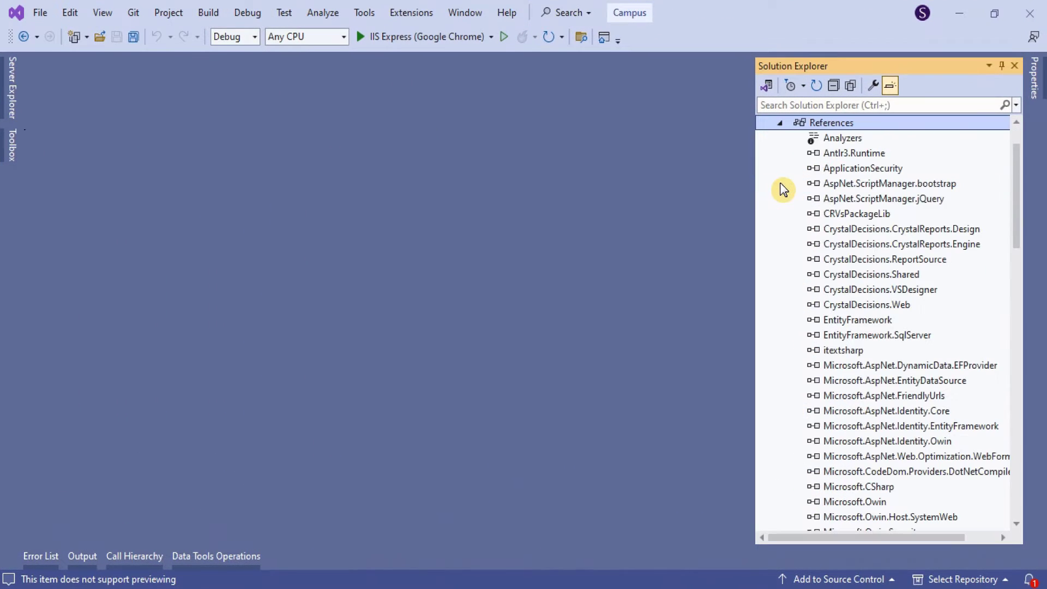
pyautogui.click(859, 229)
pyautogui.click(870, 261)
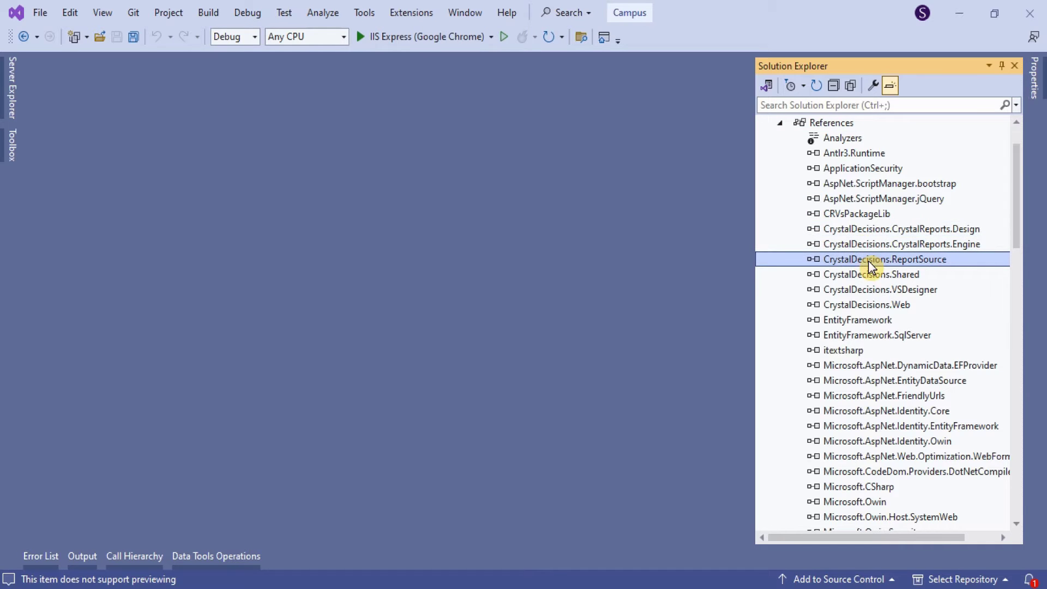
pyautogui.click(873, 277)
pyautogui.click(879, 306)
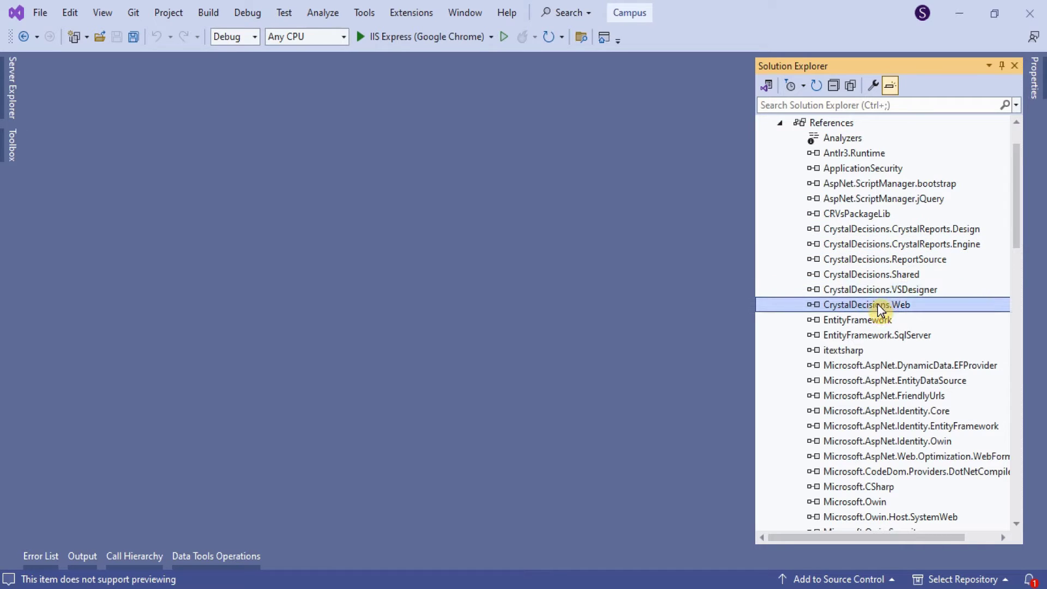
# Check the CrystalDecisions.CrystalReports.Engine reference's properties for version 13.0.4000.0.
pyautogui.click(863, 247)
pyautogui.rightClick(862, 248)
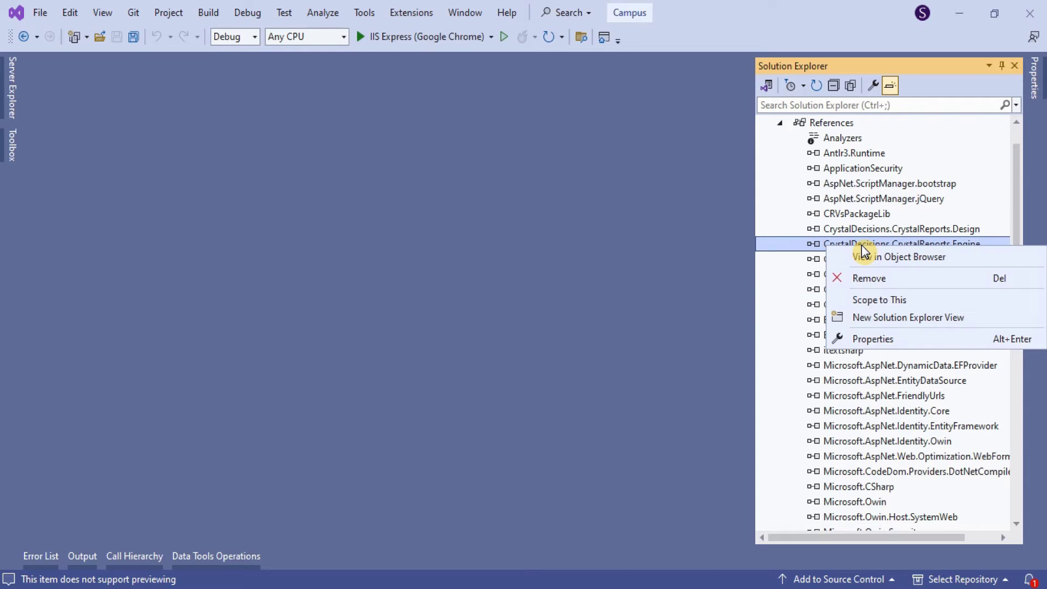
pyautogui.click(891, 339)
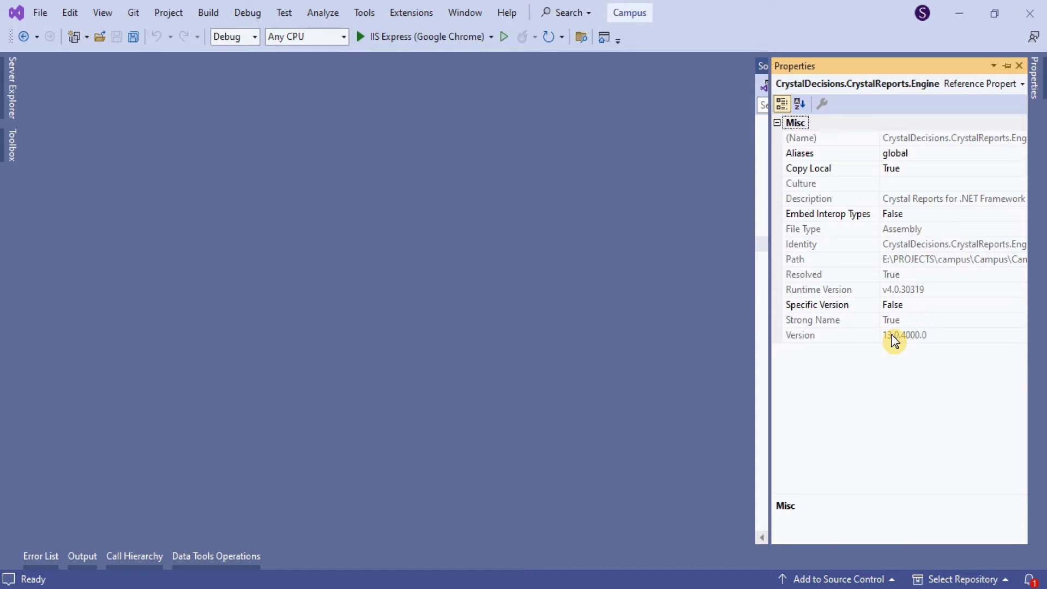
pyautogui.click(809, 304)
pyautogui.click(894, 336)
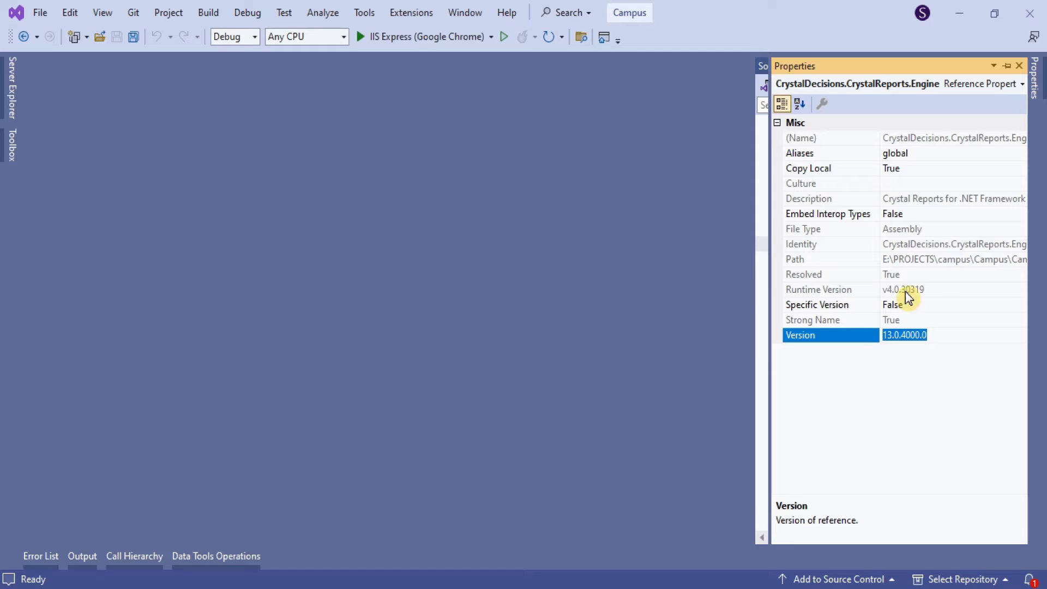
pyautogui.click(764, 284)
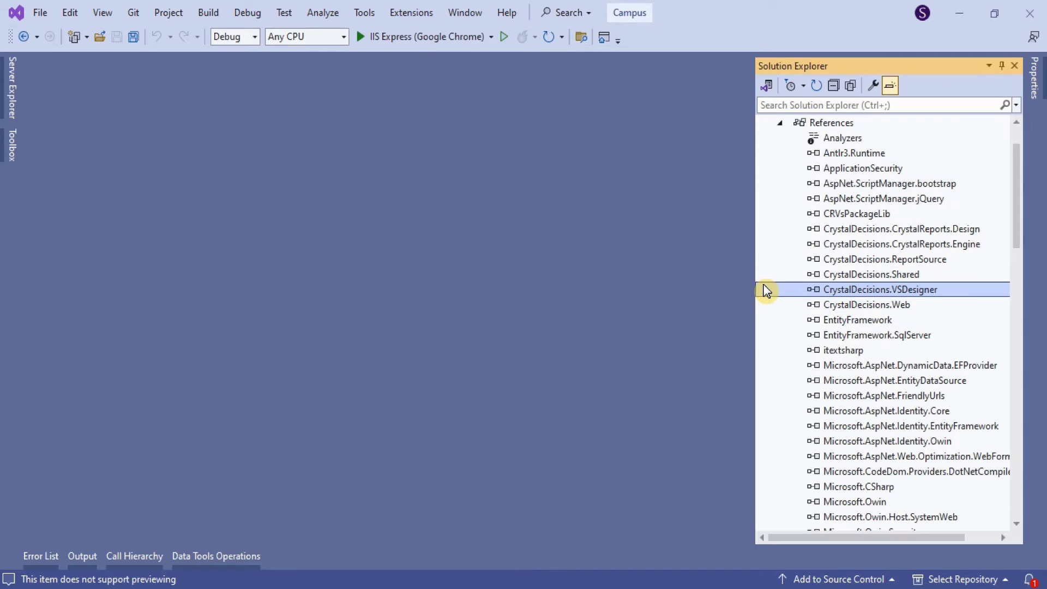
# Check the CrystalDecisions.Shared reference's properties for version 13.0.4000.0.
pyautogui.rightClick(860, 274)
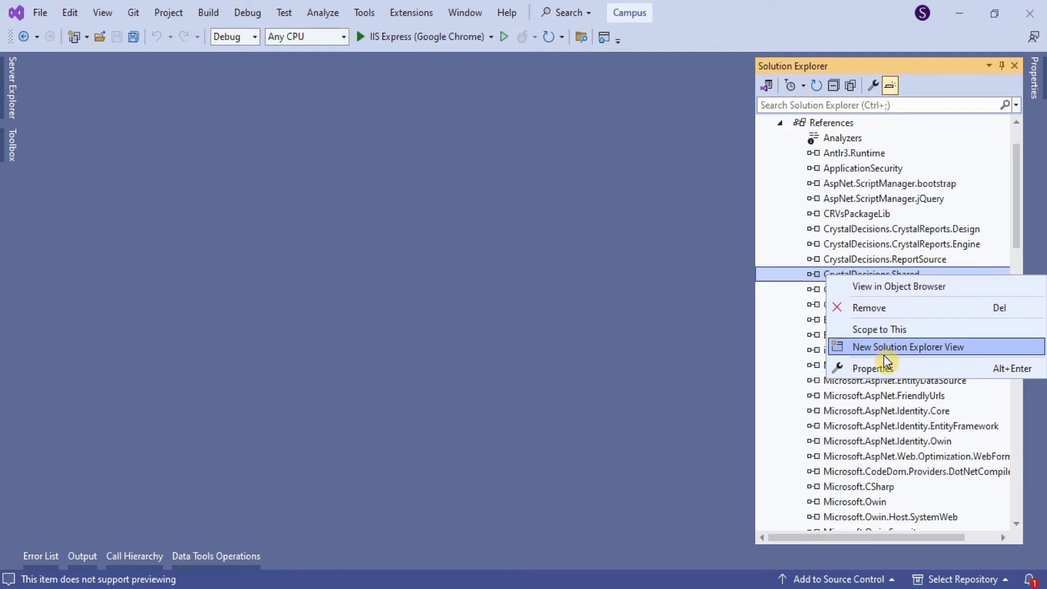
pyautogui.click(871, 369)
pyautogui.doubleClick(905, 334)
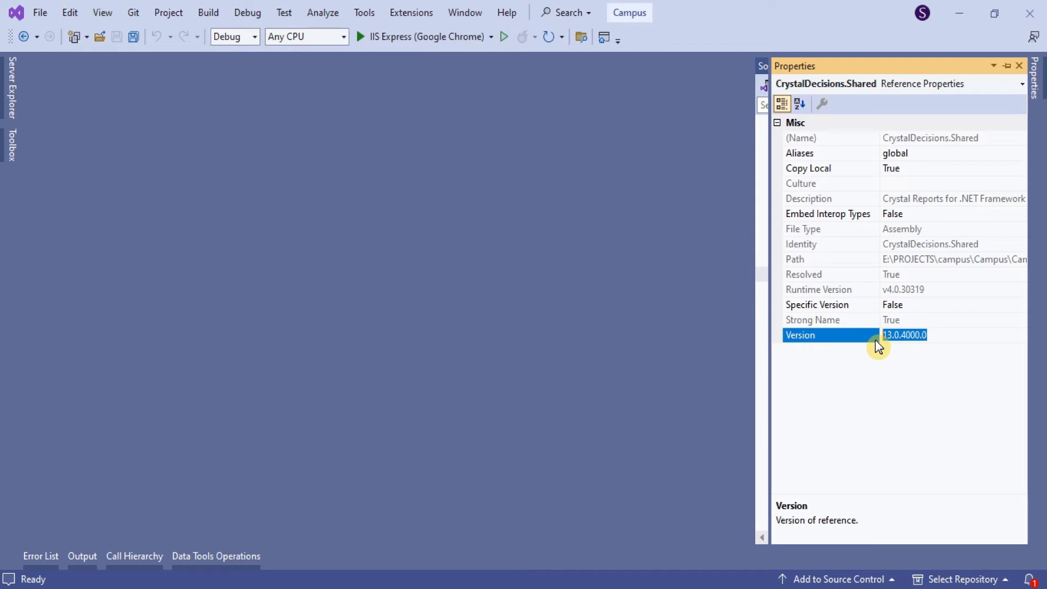
pyautogui.click(764, 287)
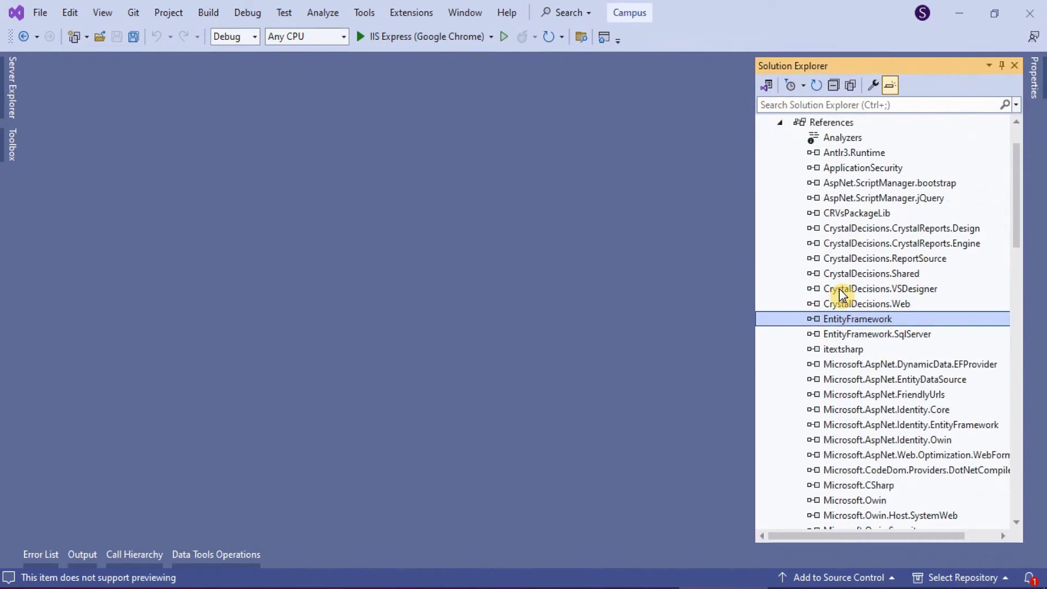
pyautogui.rightClick(842, 290)
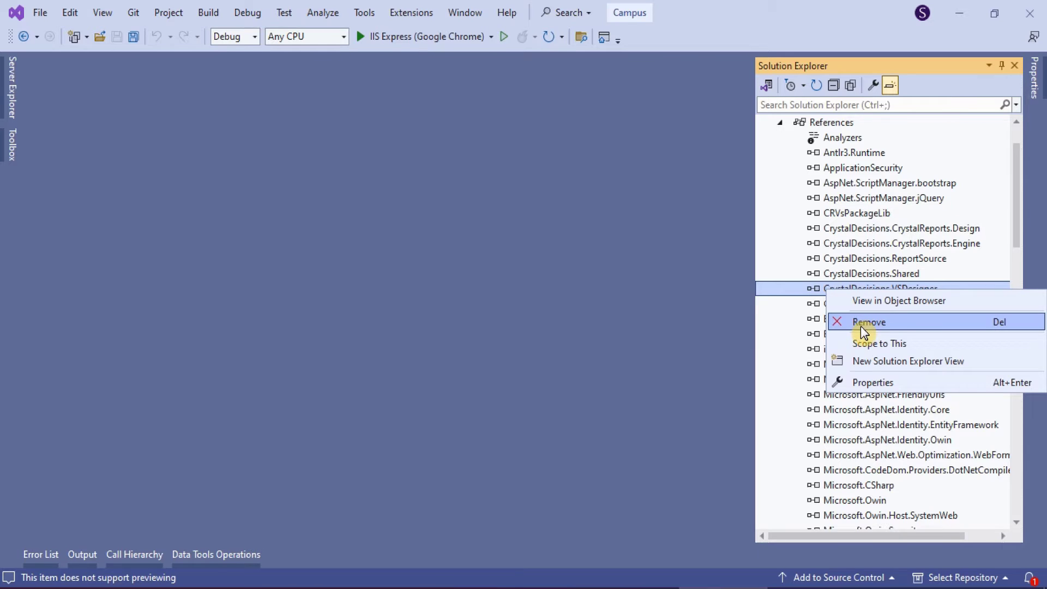
pyautogui.rightClick(820, 122)
# Open Add Reference, narrow its Name column, and browse disk for DLL files.
pyautogui.click(813, 138)
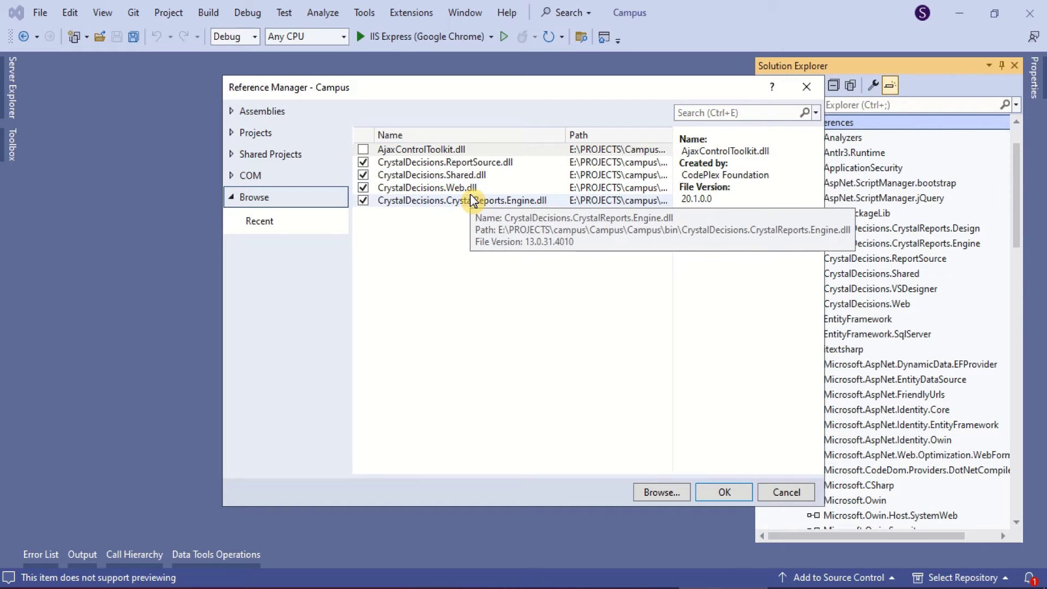
pyautogui.moveTo(566, 135); pyautogui.dragTo(545, 135)
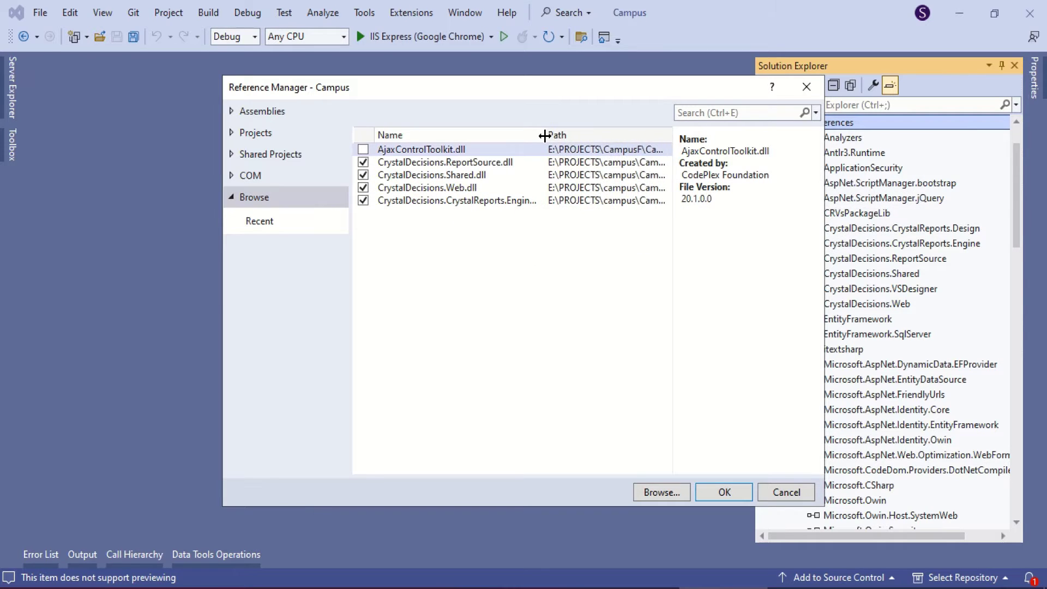
pyautogui.moveTo(453, 96); pyautogui.dragTo(438, 98)
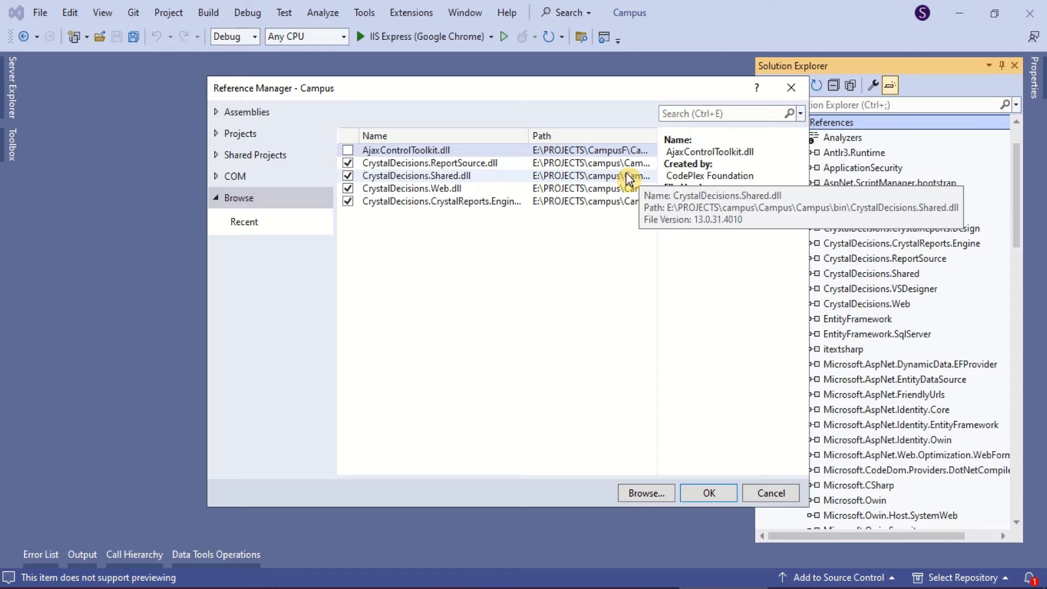
pyautogui.click(646, 493)
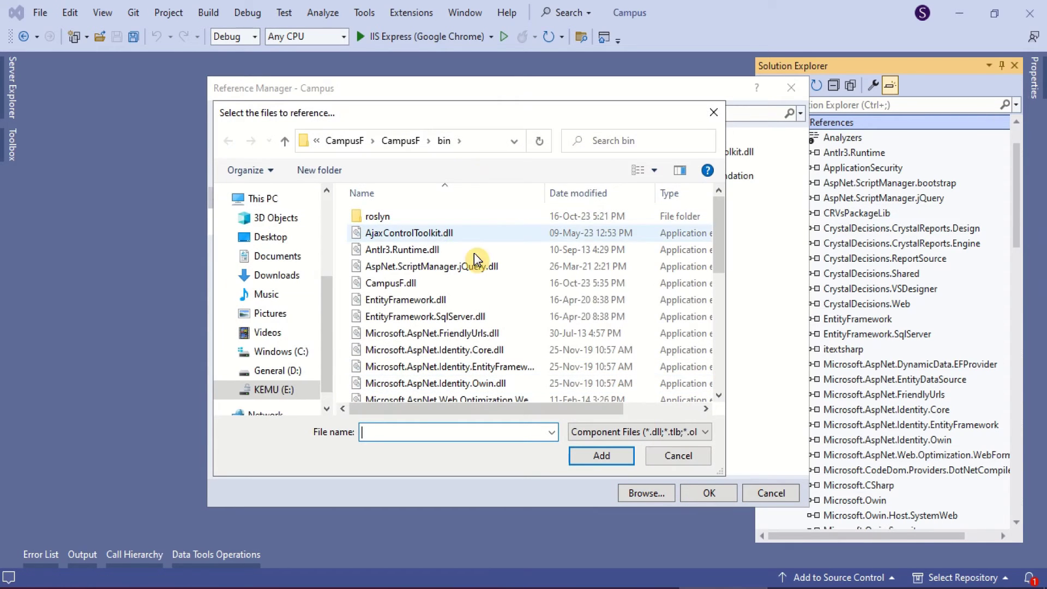
pyautogui.scroll(-1, 560, 288)
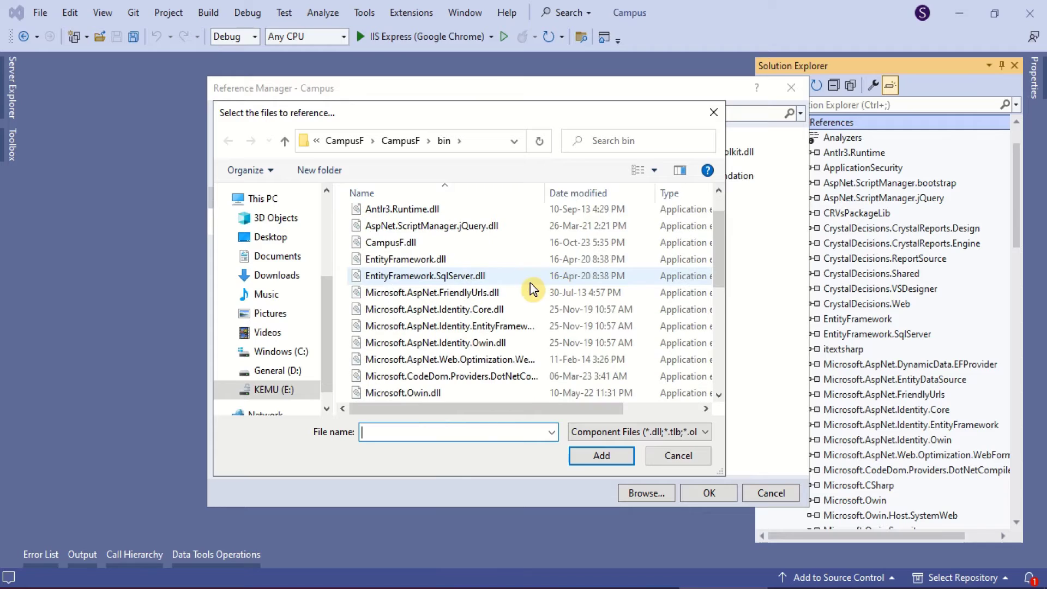
pyautogui.scroll(-1, 532, 289)
pyautogui.scroll(-2, 527, 294)
pyautogui.scroll(-2, 524, 303)
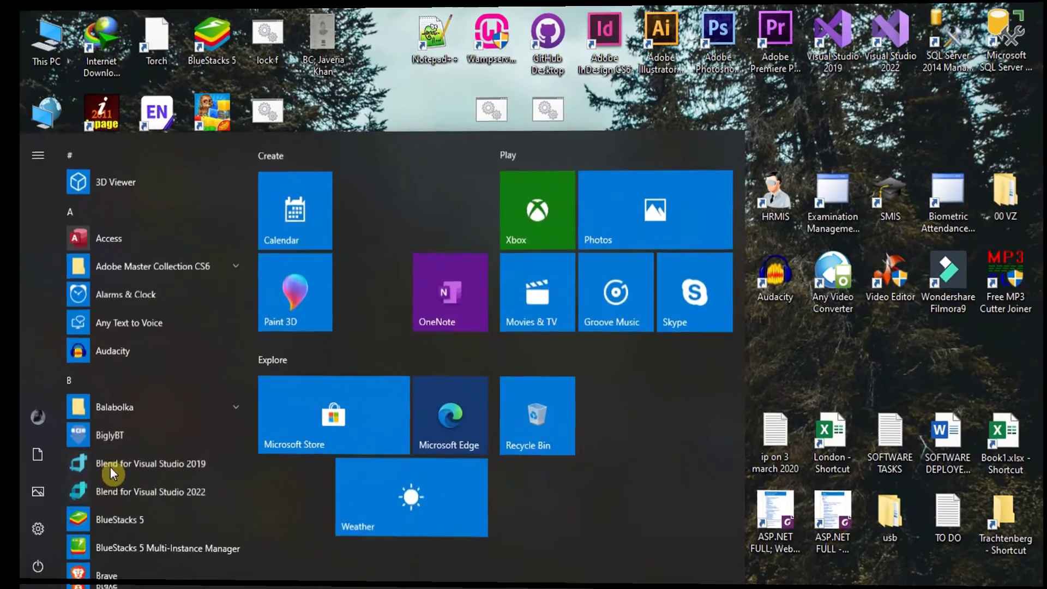
pyautogui.write('add')
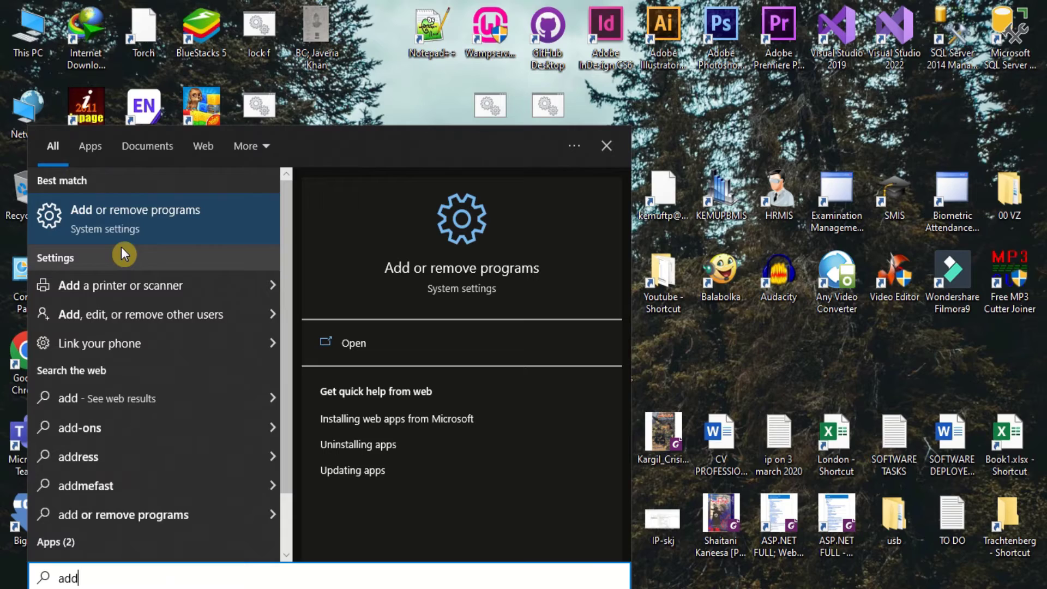
# Filter Apps & features to Crystal and show the 64-bit runtime's version 13.0.31.4010.
pyautogui.click(117, 220)
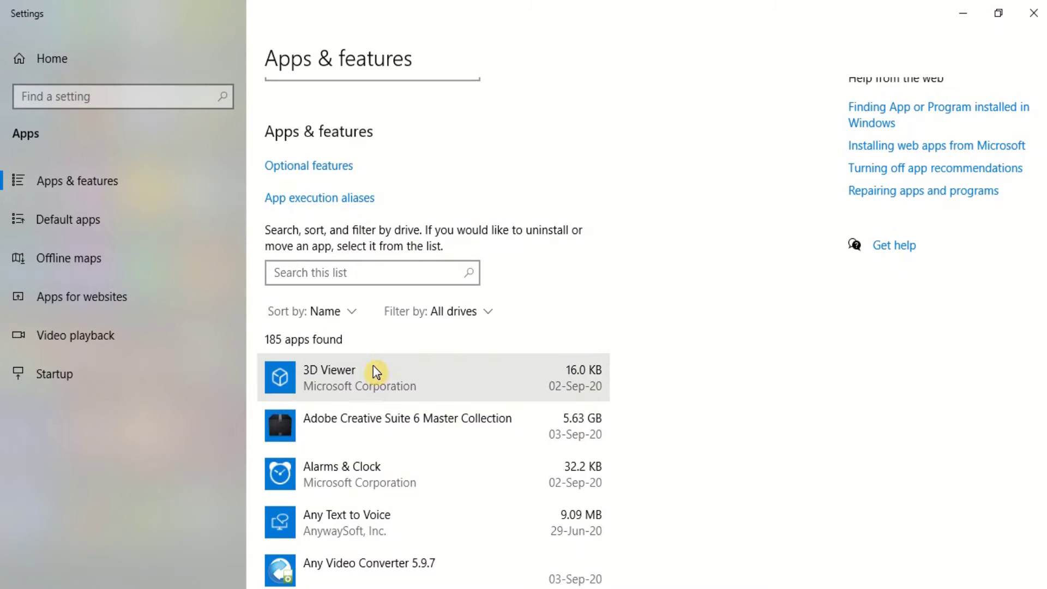
pyautogui.click(349, 276)
pyautogui.write('r')
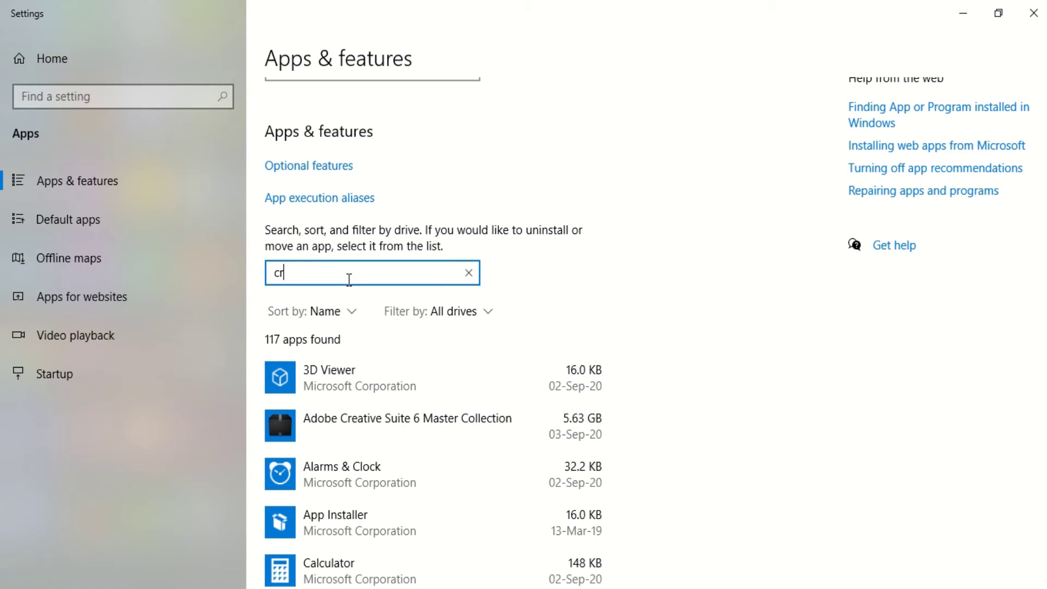
pyautogui.write('ys')
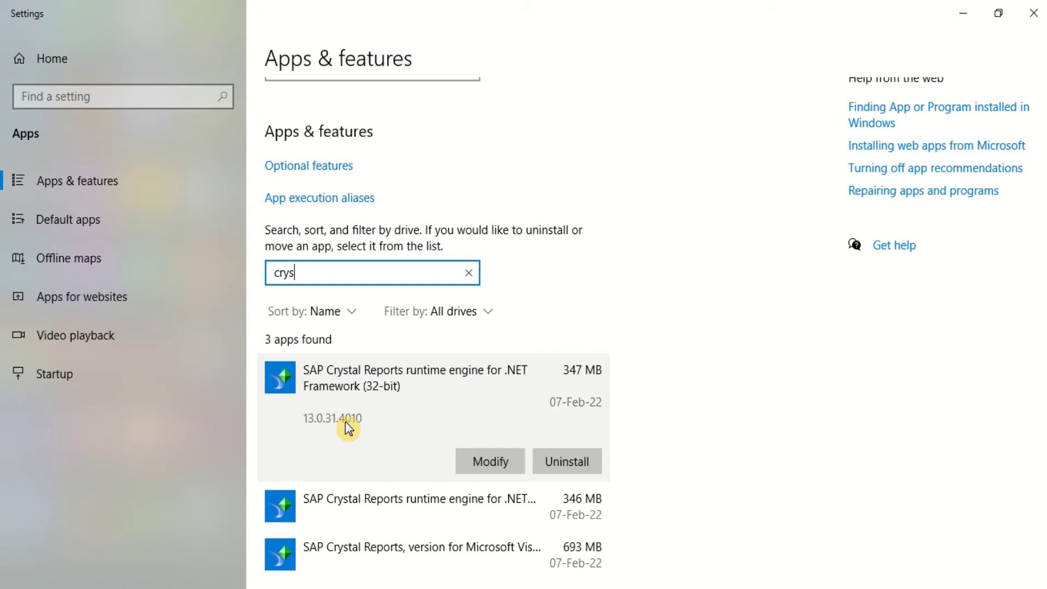
pyautogui.scroll(-1, 345, 422)
pyautogui.click(350, 422)
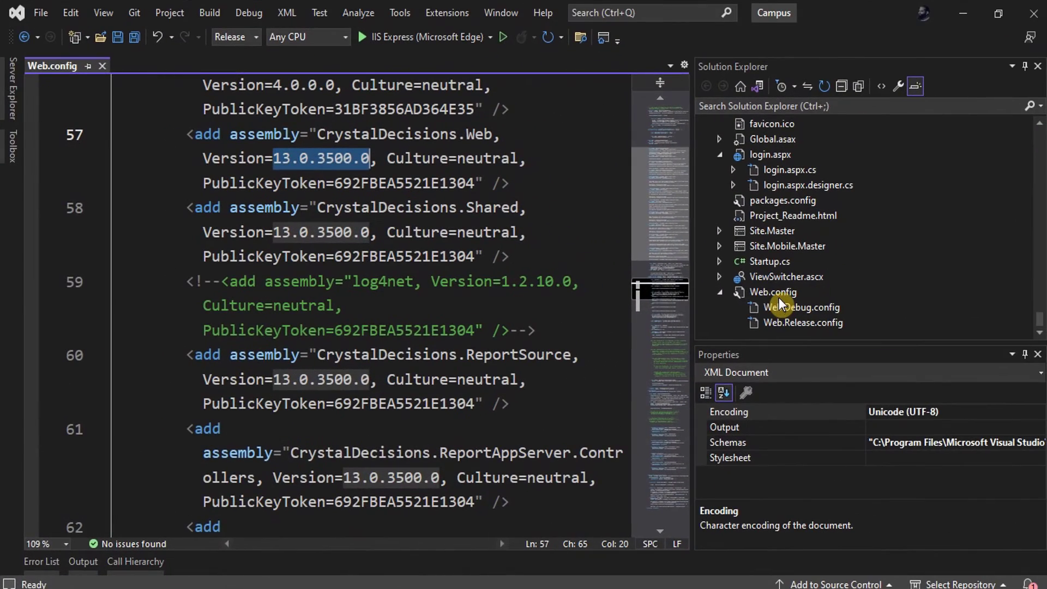
# Open Web.config, then copy version 13.0.4000.0 from the Engine reference's properties.
pyautogui.click(774, 292)
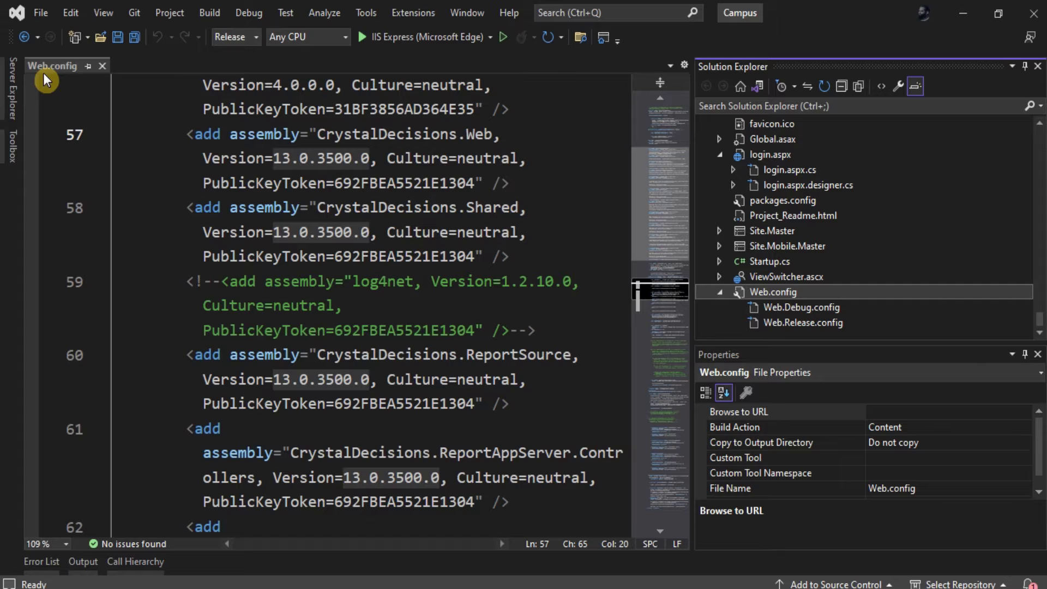
pyautogui.moveTo(273, 159); pyautogui.dragTo(371, 160)
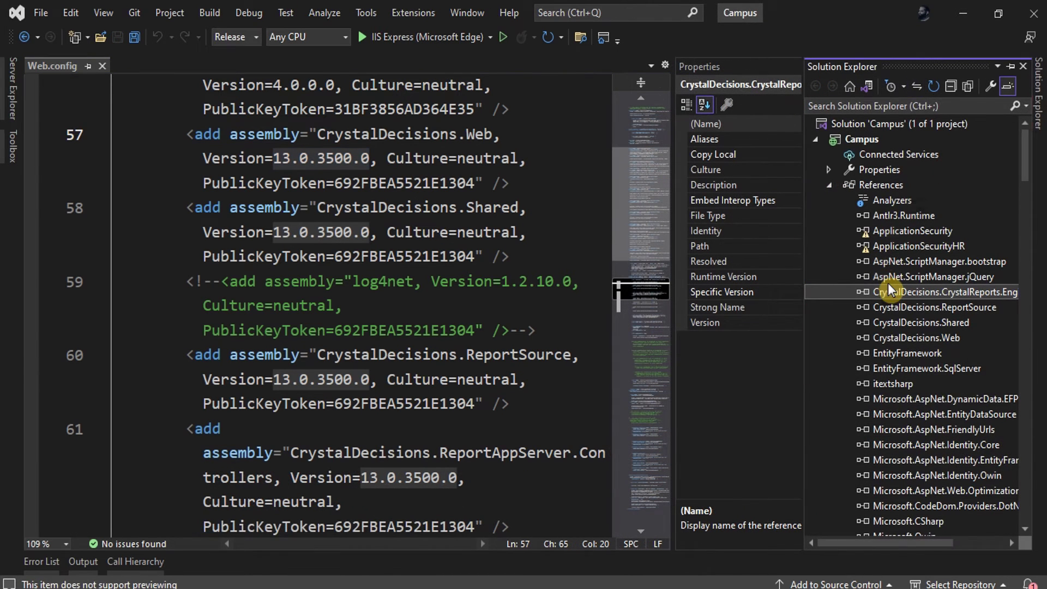
pyautogui.rightClick(891, 288)
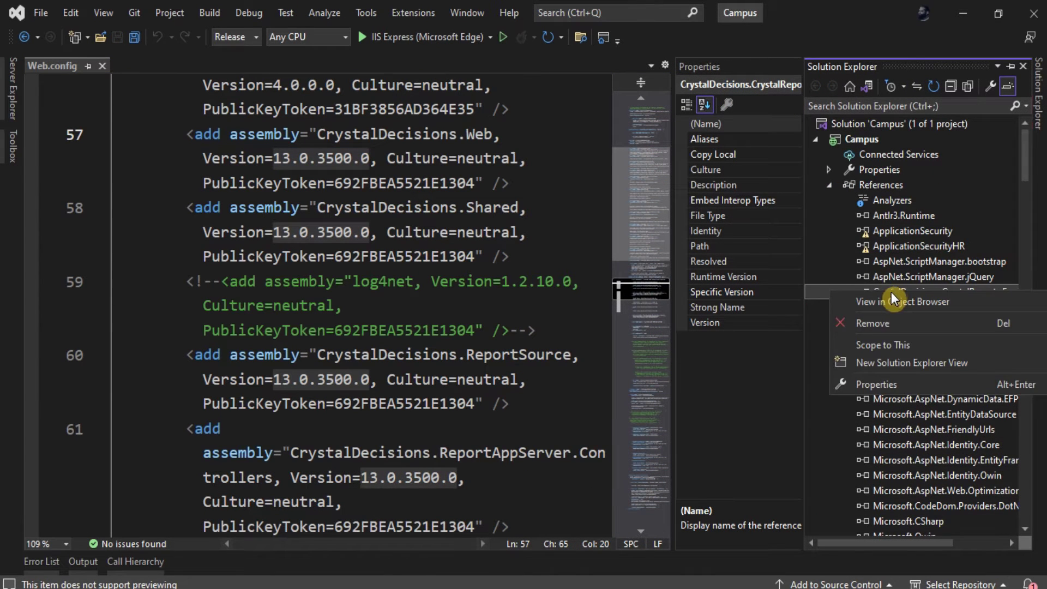
pyautogui.click(892, 384)
pyautogui.click(777, 232)
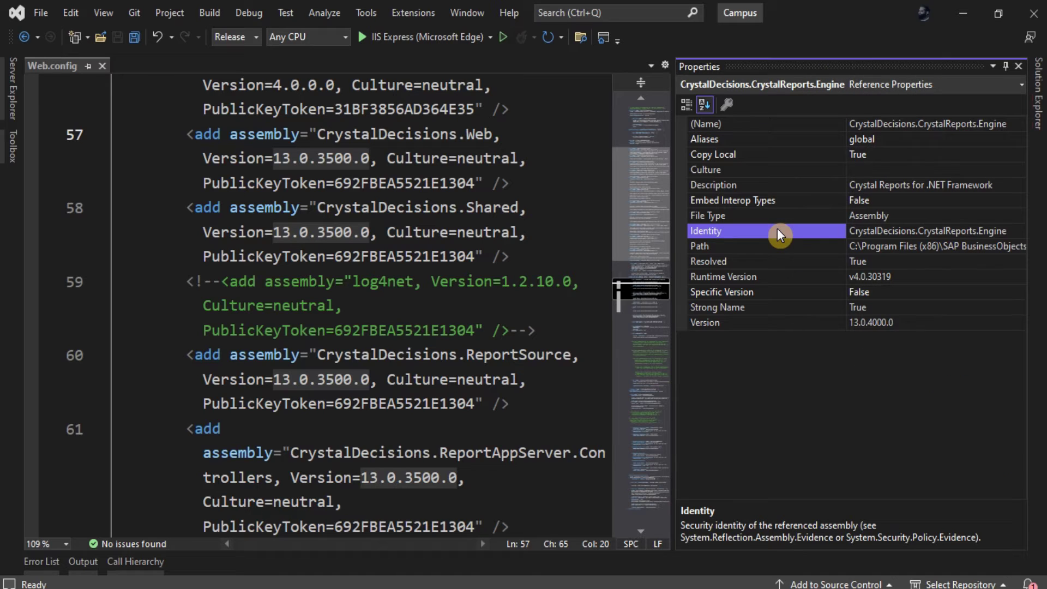
pyautogui.click(875, 325)
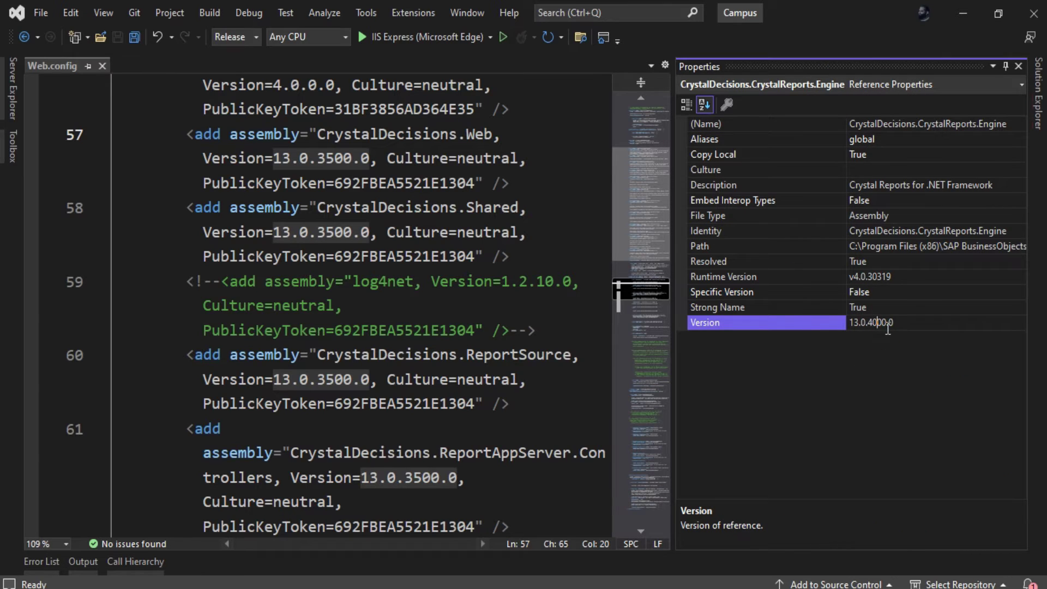
pyautogui.moveTo(898, 322); pyautogui.dragTo(850, 324)
pyautogui.hotkey('ctrl', 'c')
# Change 13.0.3500.0 to 13.0.4000.0 on Web.config lines 57, 58 and 60.
pyautogui.moveTo(369, 158); pyautogui.dragTo(275, 158)
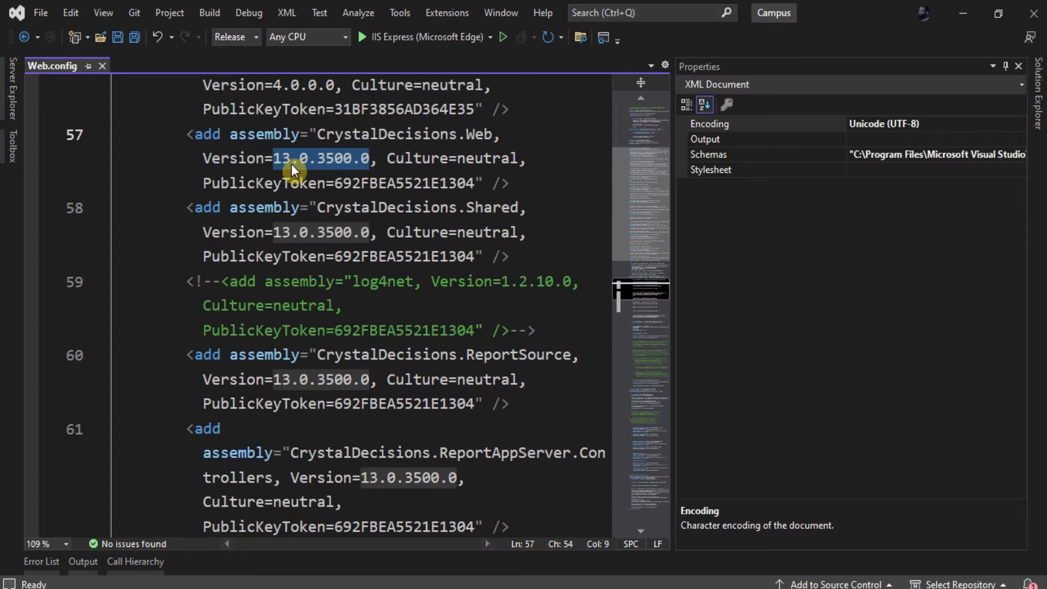
pyautogui.hotkey('ctrl', 'v')
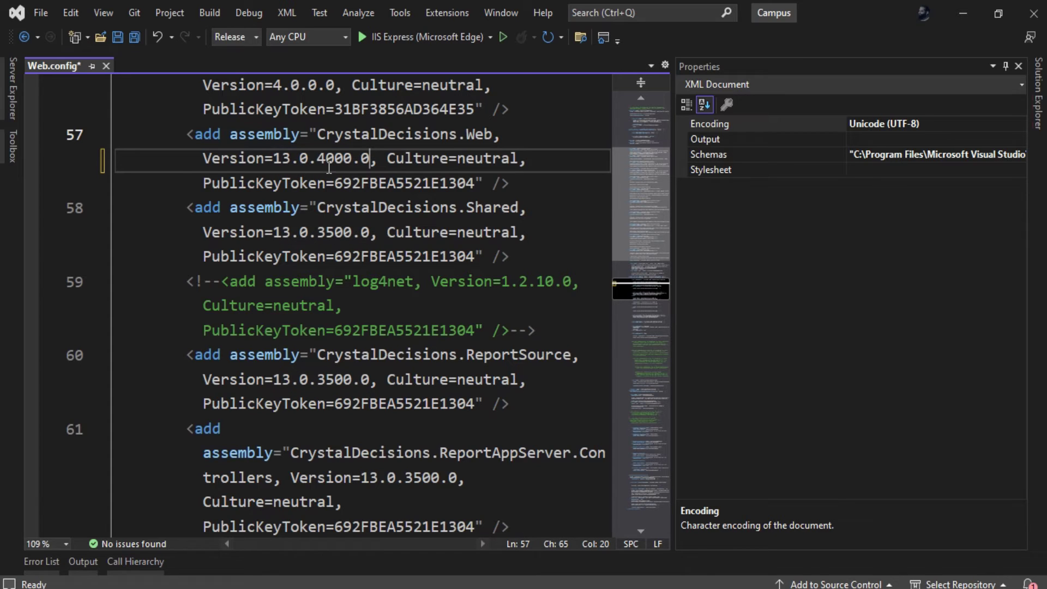
pyautogui.click(330, 233)
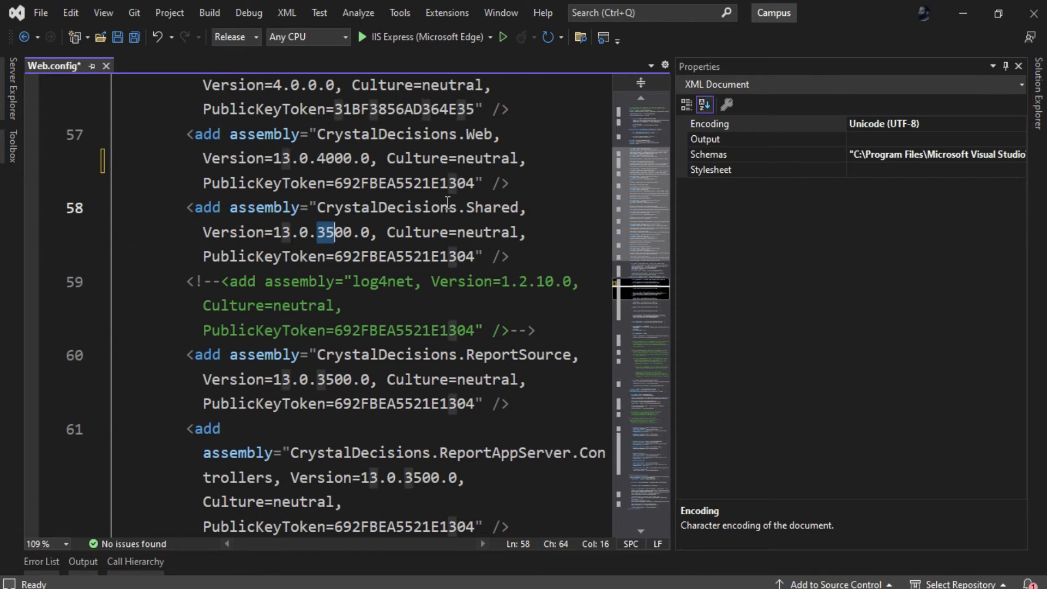
pyautogui.press('BackSpace')
pyautogui.press('Delete')
pyautogui.write('40')
pyautogui.press('Down')
pyautogui.press('Down')
pyautogui.press('Down')
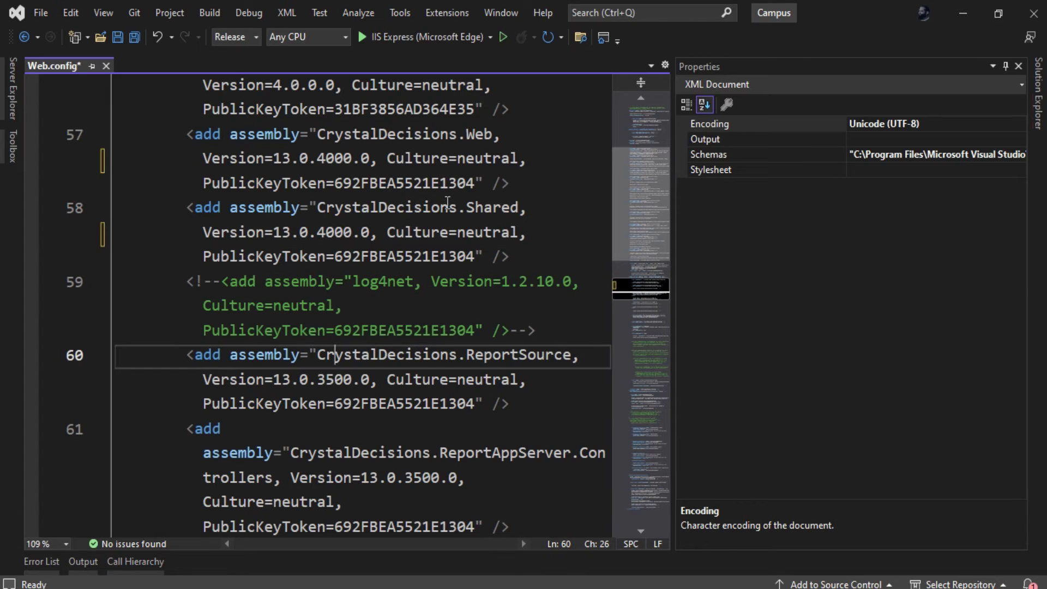
pyautogui.press('BackSpace')
pyautogui.press('Delete')
pyautogui.write('40')
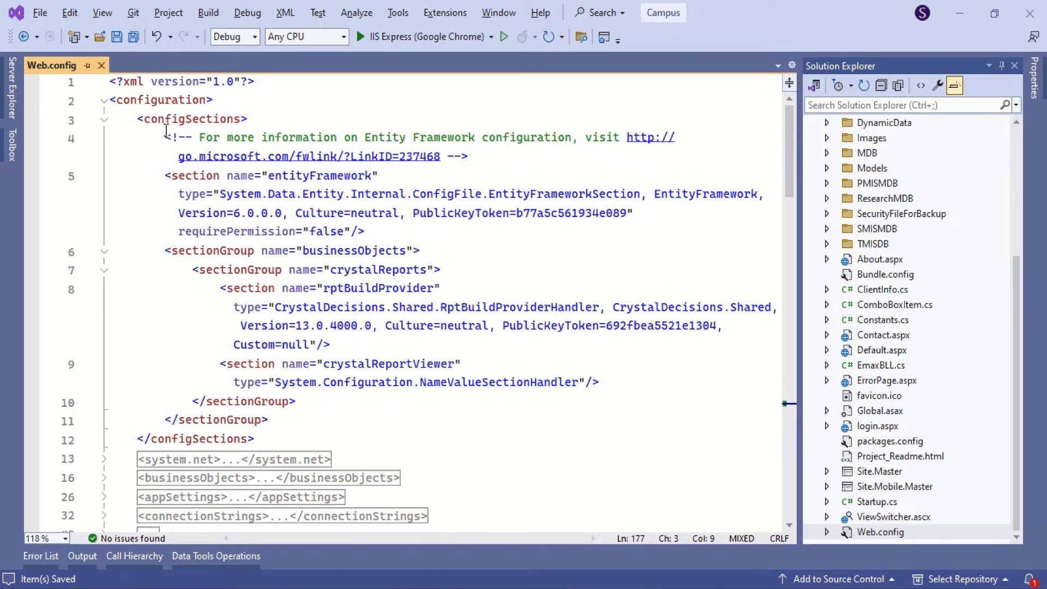
pyautogui.scroll(-5, 187, 266)
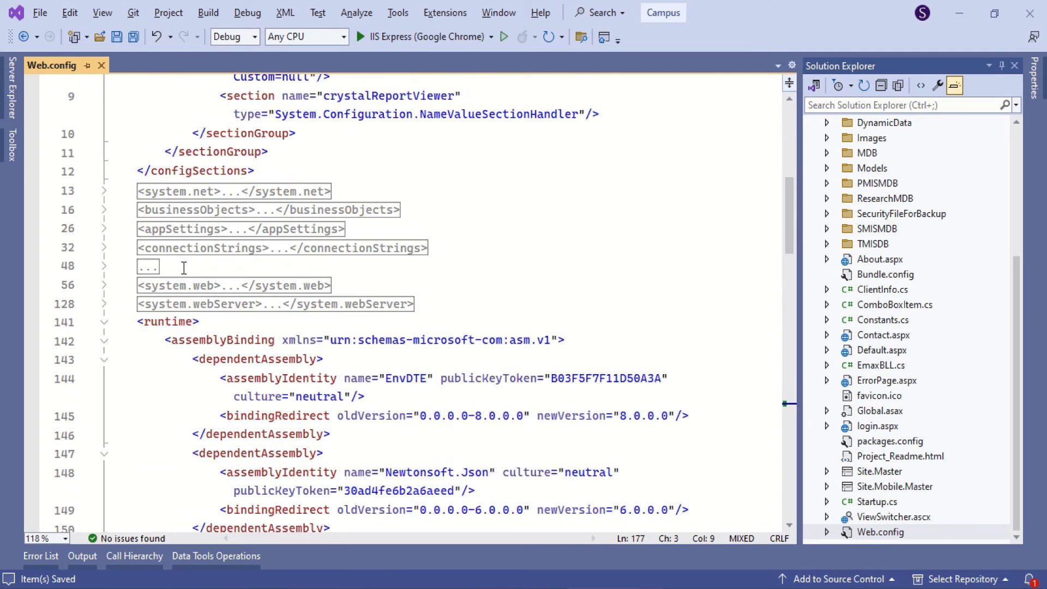
# Paste the CrystalReports.Engine dependentAssembly redirect block after the runtime's assembly bindings.
pyautogui.doubleClick(168, 322)
pyautogui.scroll(-3, 215, 327)
pyautogui.scroll(-5, 246, 331)
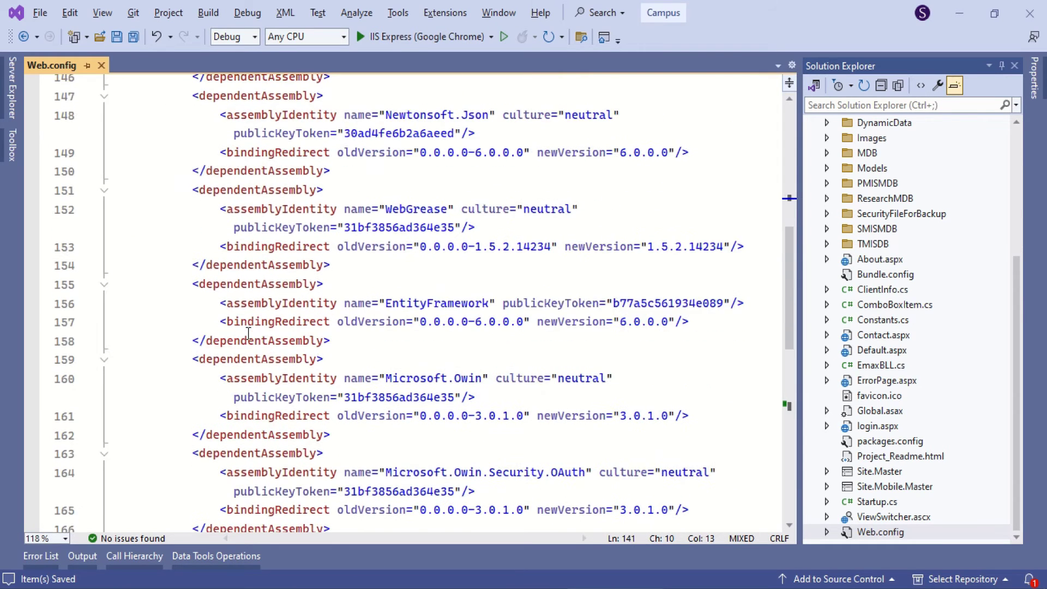
pyautogui.scroll(-5, 248, 334)
pyautogui.scroll(-3, 248, 334)
pyautogui.click(226, 325)
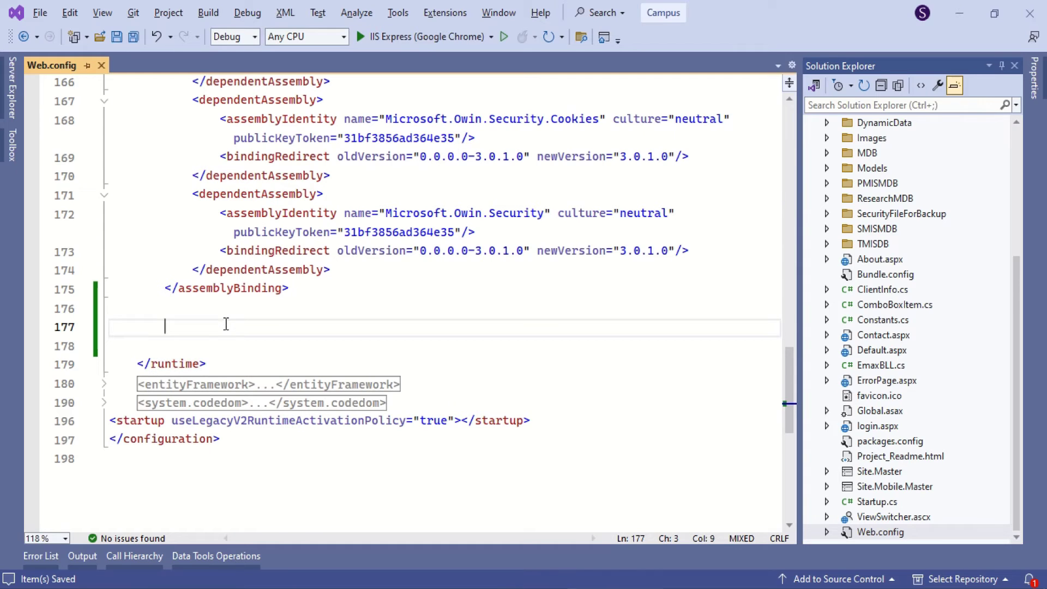
pyautogui.hotkey('ctrl', 'v')
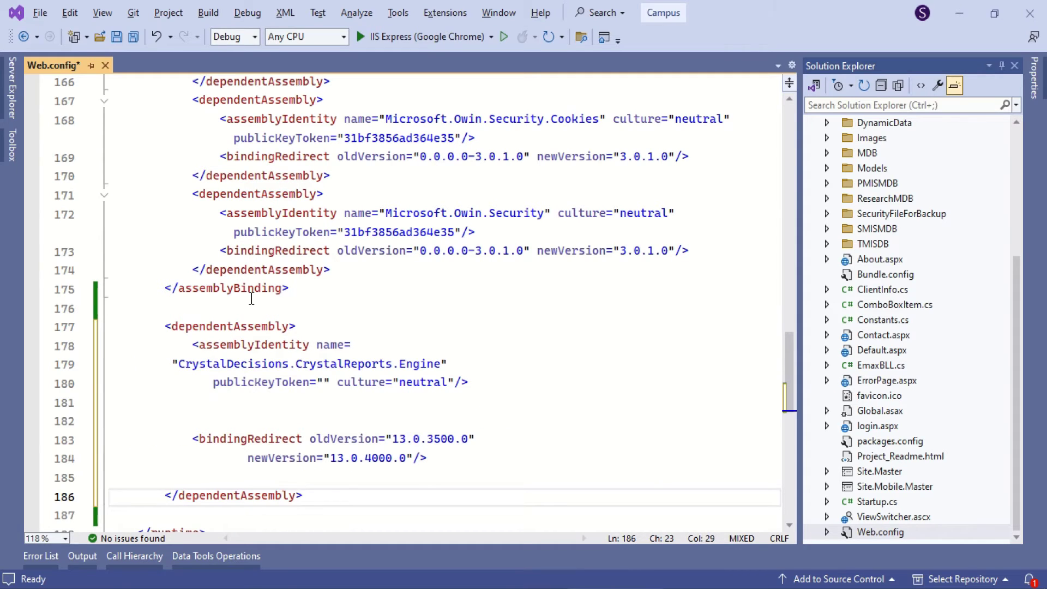
pyautogui.click(280, 383)
pyautogui.click(324, 383)
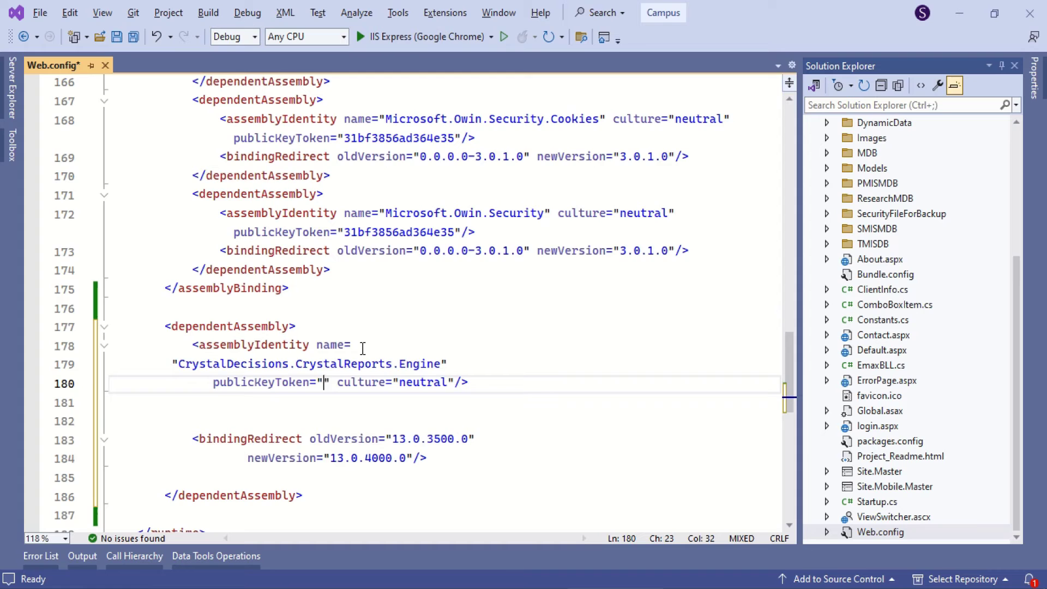
pyautogui.scroll(10, 362, 348)
pyautogui.scroll(5, 362, 348)
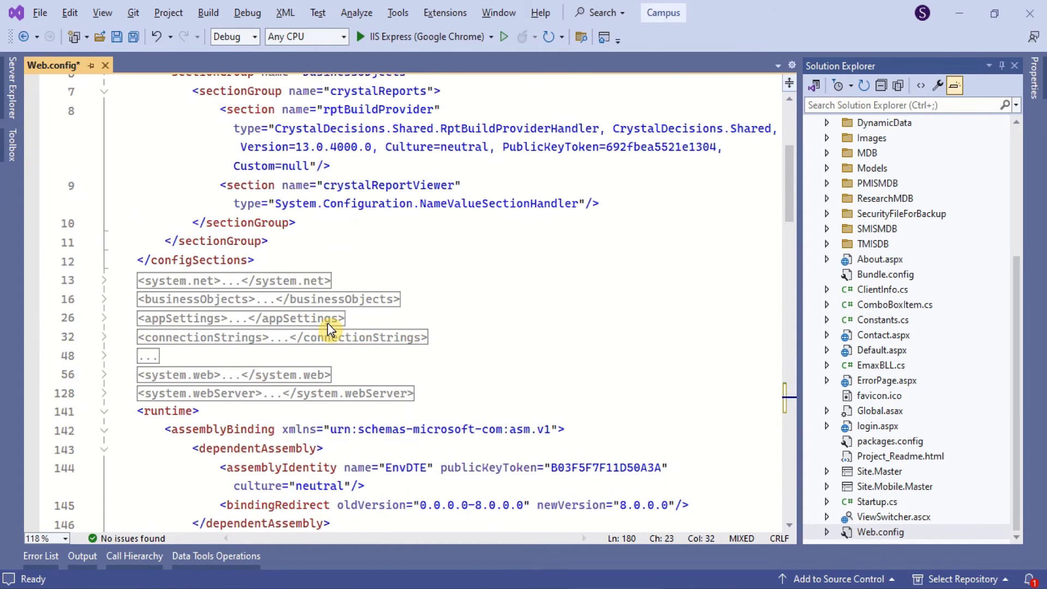
pyautogui.scroll(5, 327, 323)
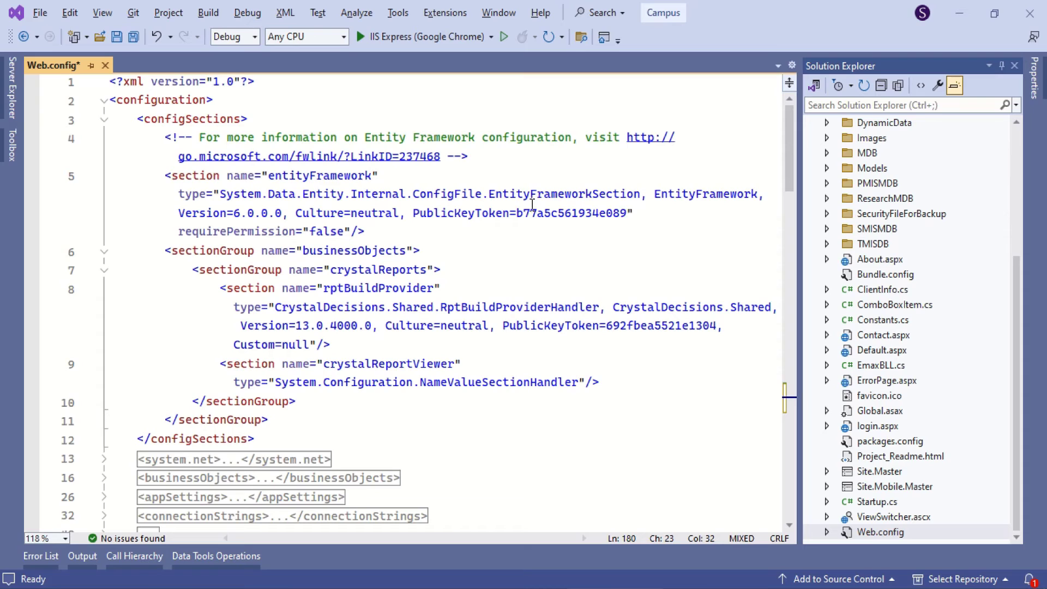
# Fill in public key token 692fbea5521e1304 from line 8, save, and remove a blank line.
pyautogui.doubleClick(383, 269)
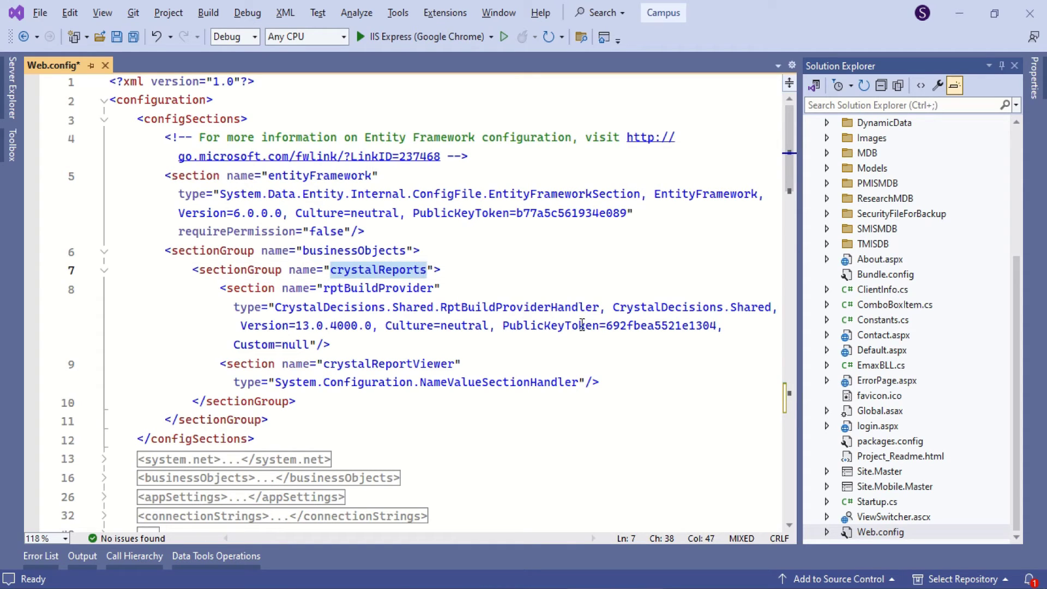
pyautogui.doubleClick(626, 325)
pyautogui.hotkey('ctrl', 'c')
pyautogui.scroll(-5, 477, 352)
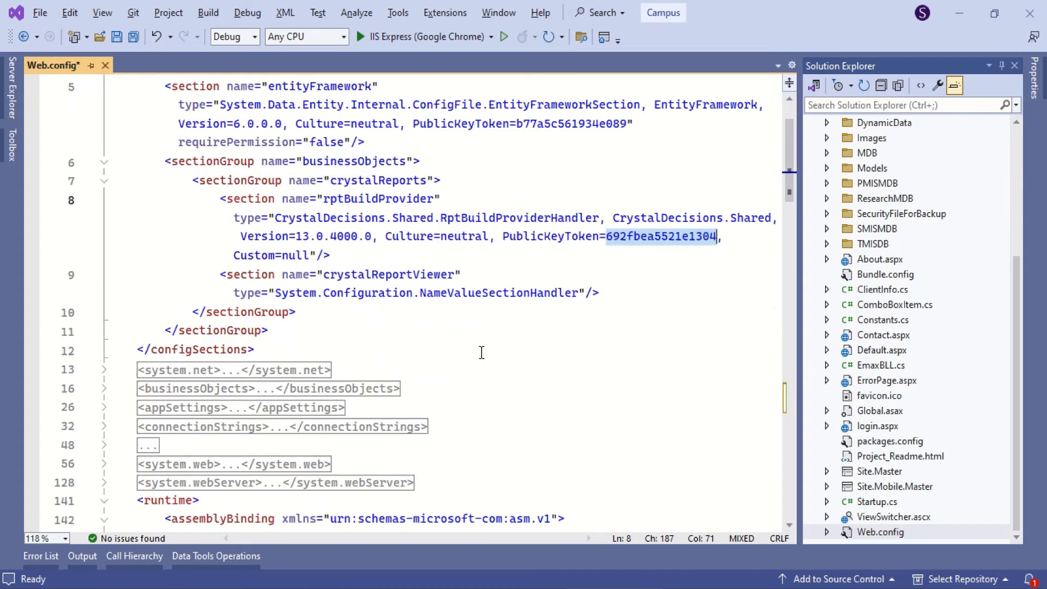
pyautogui.scroll(-10, 478, 351)
pyautogui.scroll(-5, 477, 352)
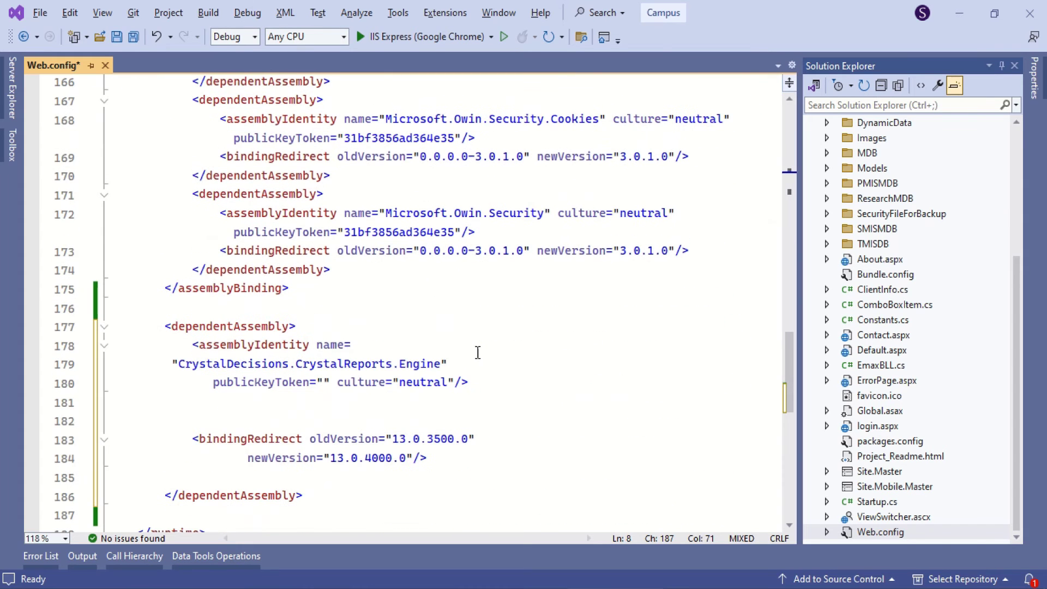
pyautogui.click(325, 382)
pyautogui.hotkey('ctrl', 'v')
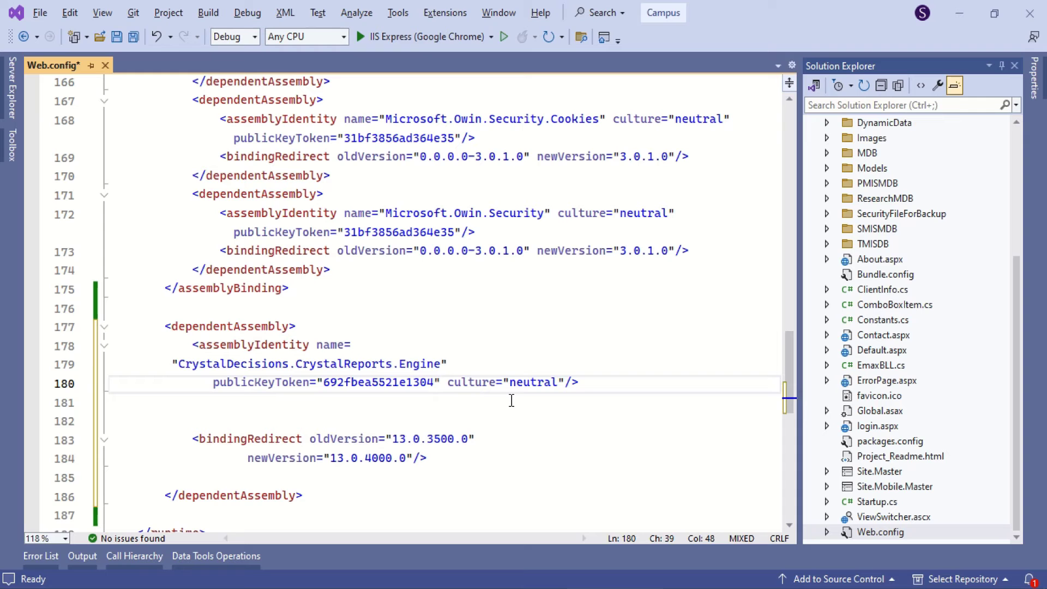
pyautogui.hotkey('ctrl', 's')
pyautogui.click(495, 405)
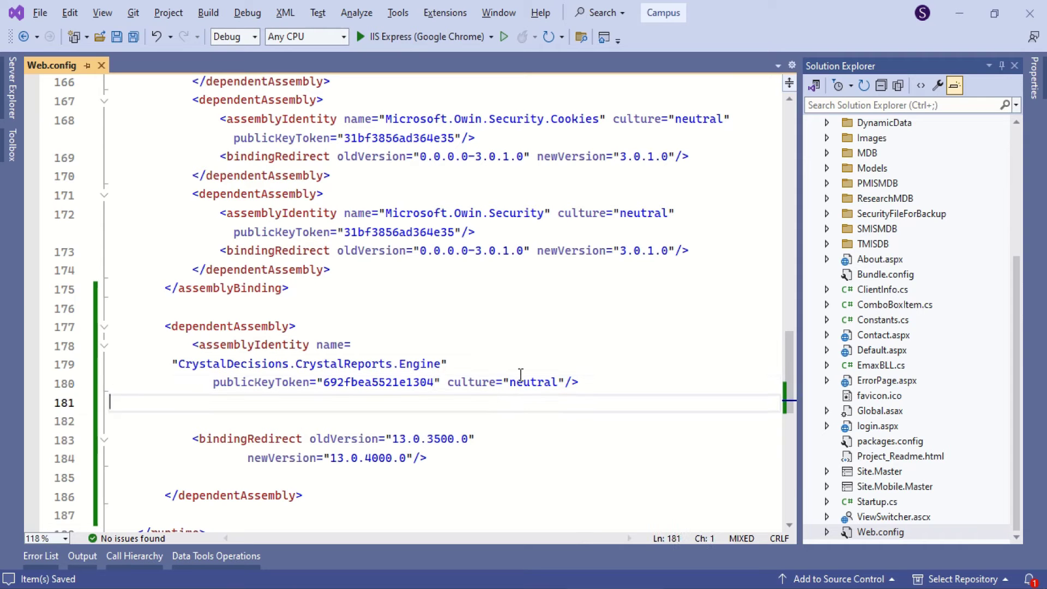
pyautogui.press('Delete')
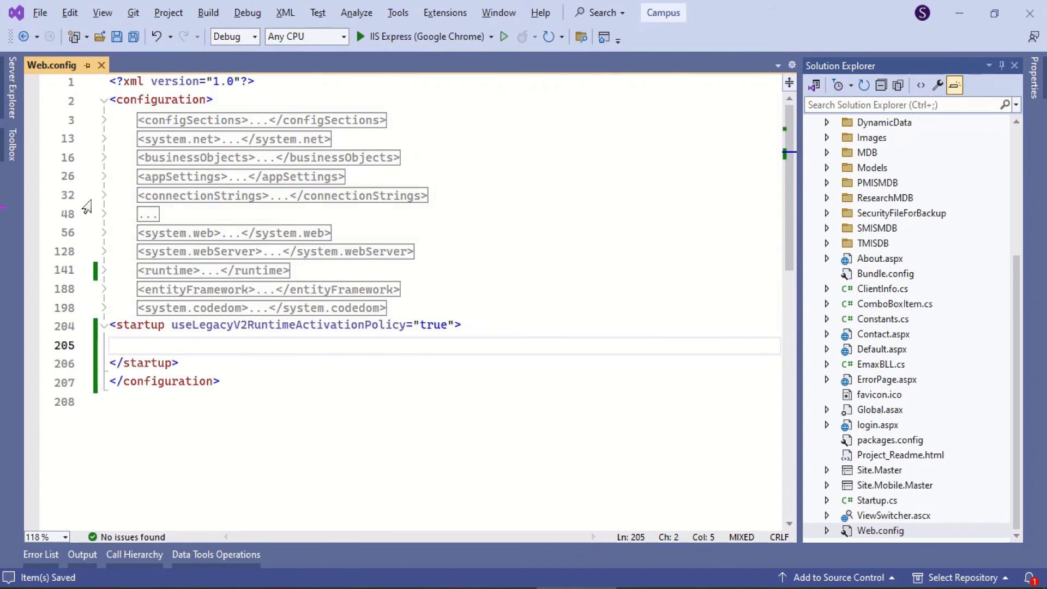
# Paste <supportedRuntime version='v4.0' sku='.NETFramework,Version=v4.5'/> into the legacy-policy startup element.
pyautogui.click(142, 325)
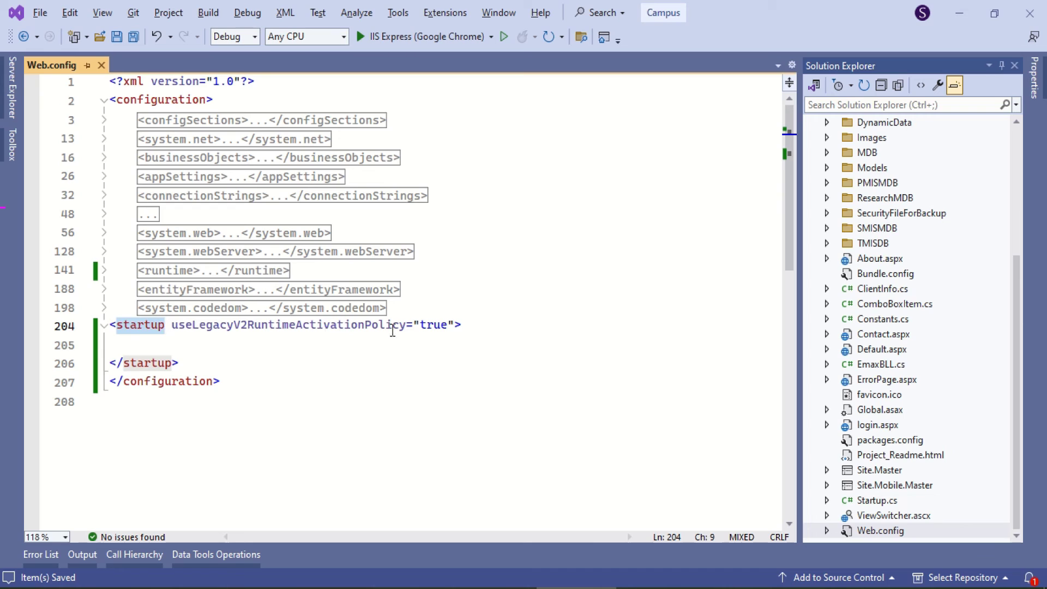
pyautogui.doubleClick(433, 325)
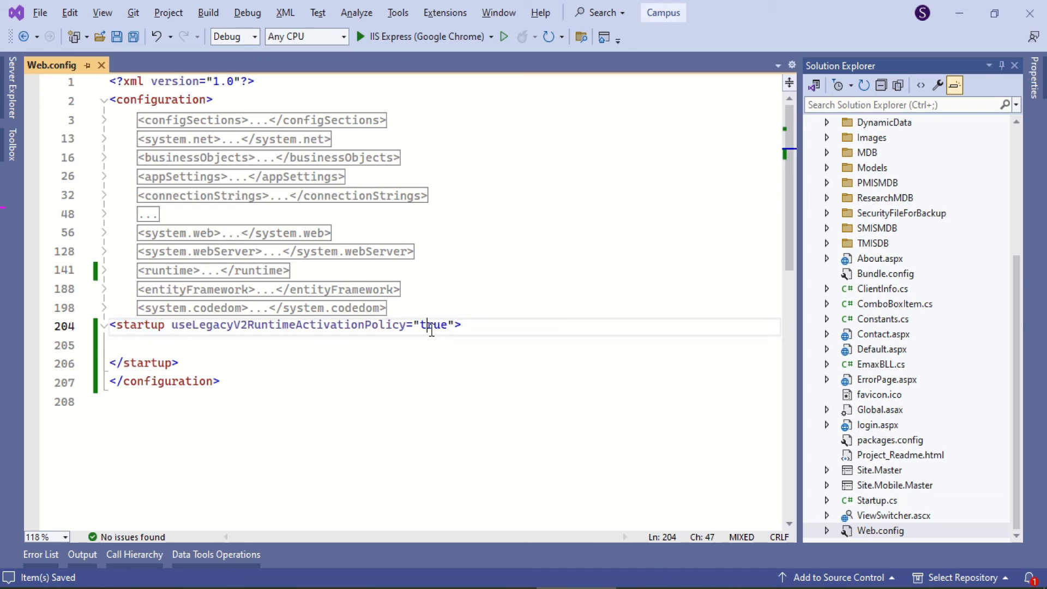
pyautogui.click(282, 342)
pyautogui.write('<supportedRuntime version="v4.0" sku=".NETFramework,Version=v4.5"/>')
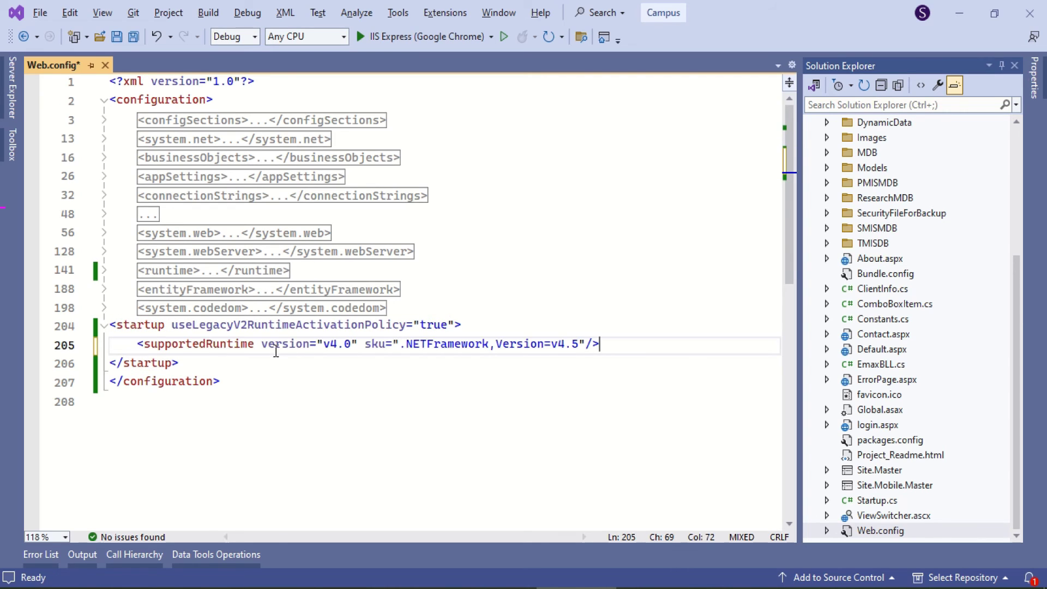